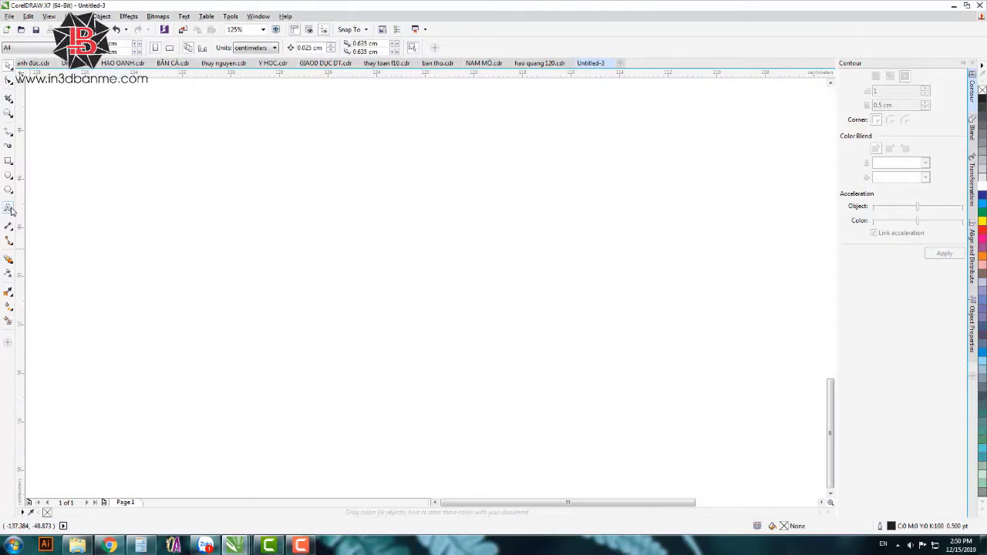
# Create three-line artistic text with "LỄ ĐÍNH HÔN" above the couple's two names, and enlarge it to about 65 pt
pyautogui.click(9, 206)
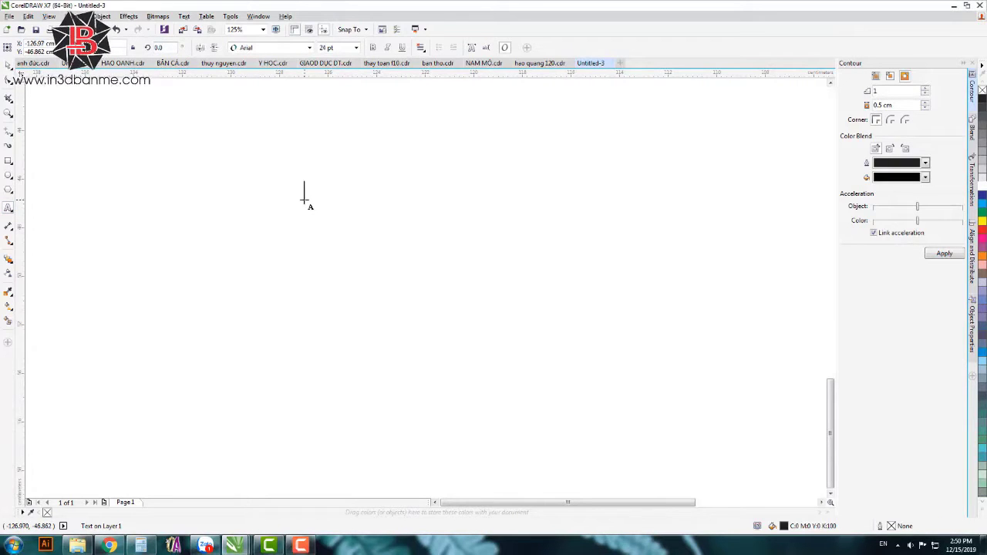
pyautogui.write('Ê')
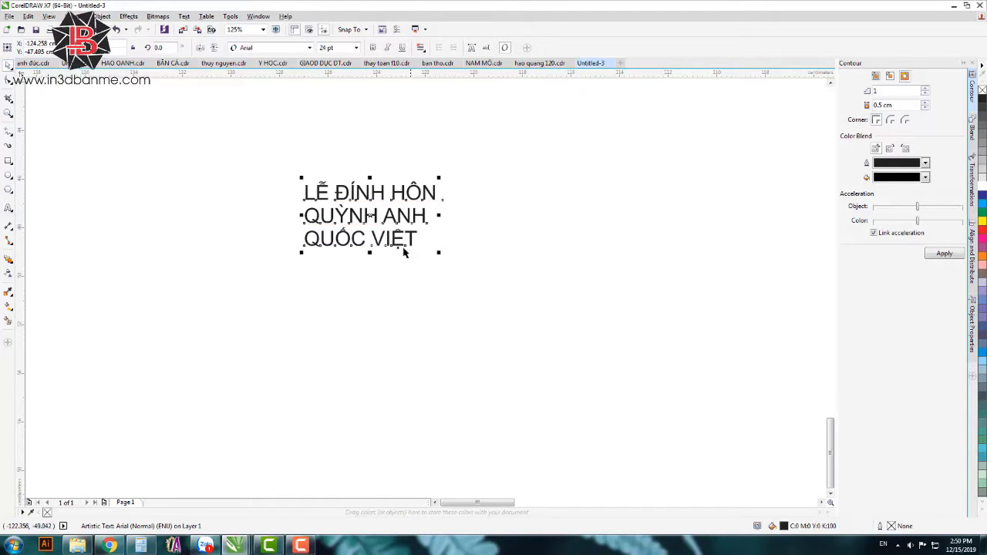
pyautogui.moveTo(441, 254); pyautogui.dragTo(663, 369)
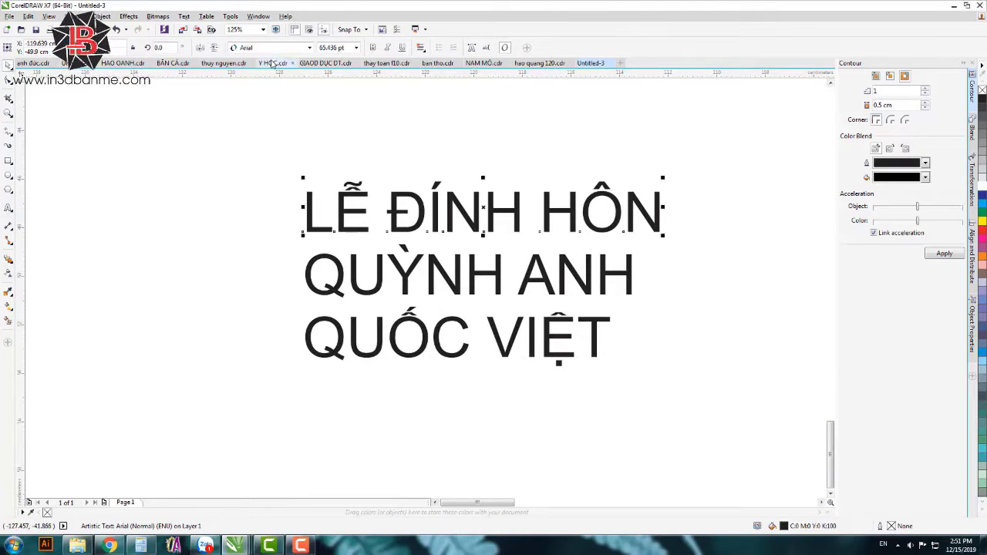
# Break the text into separate lines and set the heading "LỄ ĐÍNH HÔN" in UTM Trajan Pro Bold
pyautogui.click(310, 47)
pyautogui.click(293, 73)
pyautogui.press('Escape')
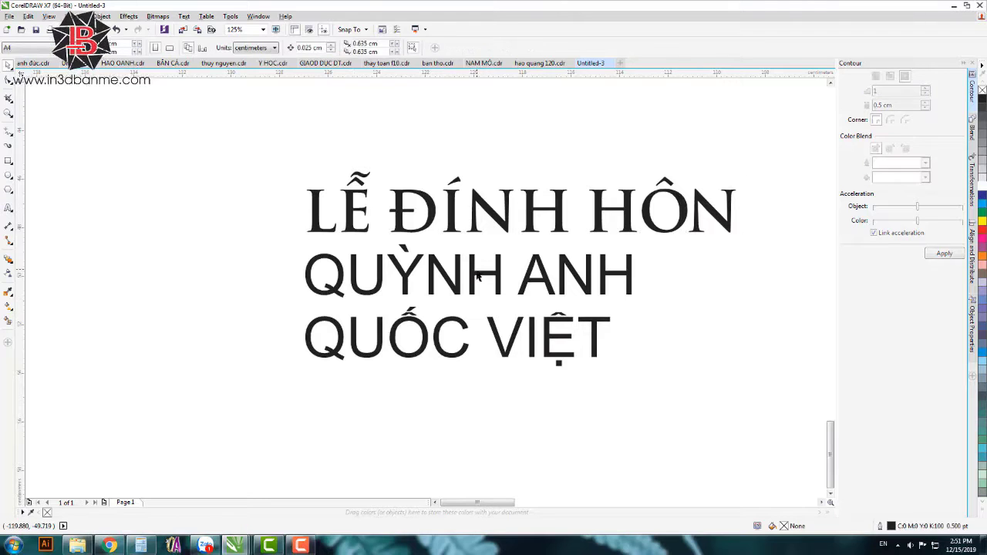
# Change the case of the two name lines from all capitals to title case
pyautogui.moveTo(686, 416); pyautogui.dragTo(293, 245)
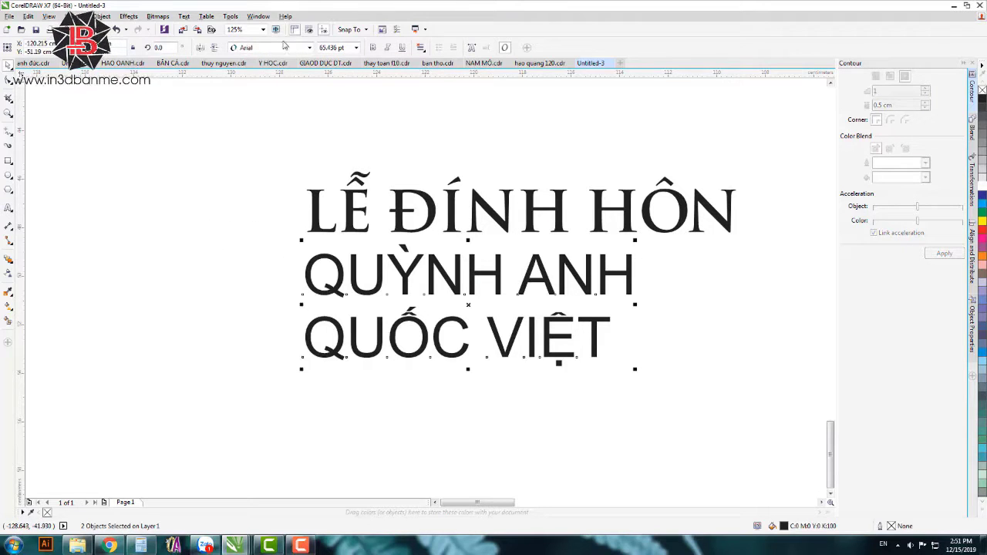
pyautogui.click(184, 17)
pyautogui.click(216, 265)
pyautogui.click(445, 308)
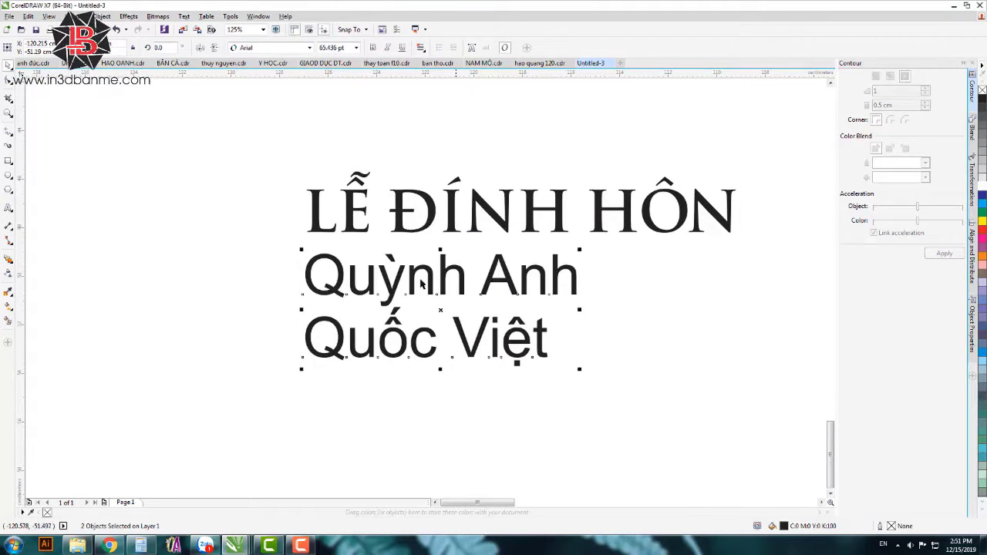
# Try the UTM Aristote and iCiel Nabila fonts on the two name lines
pyautogui.click(309, 48)
pyautogui.click(270, 84)
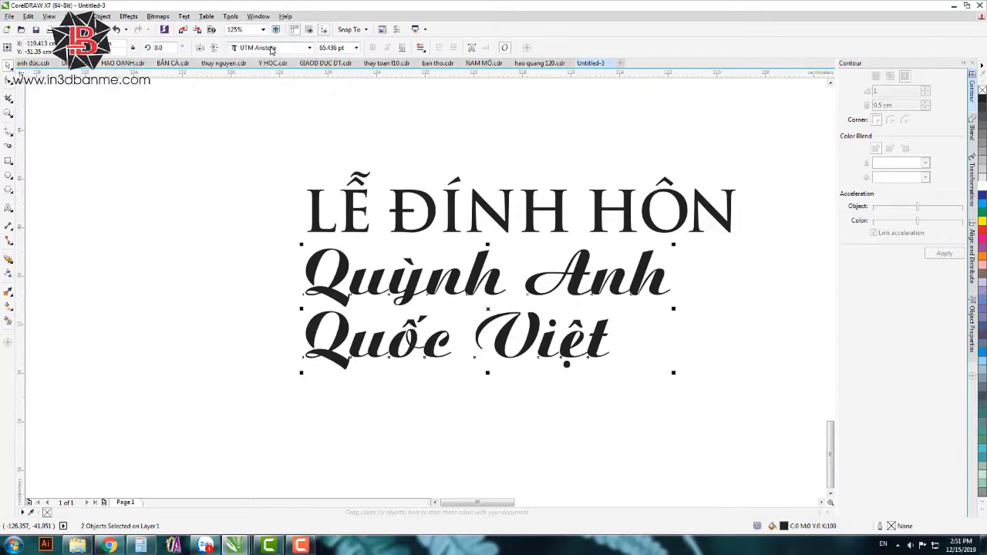
pyautogui.click(309, 48)
pyautogui.scroll(-5, 291, 318)
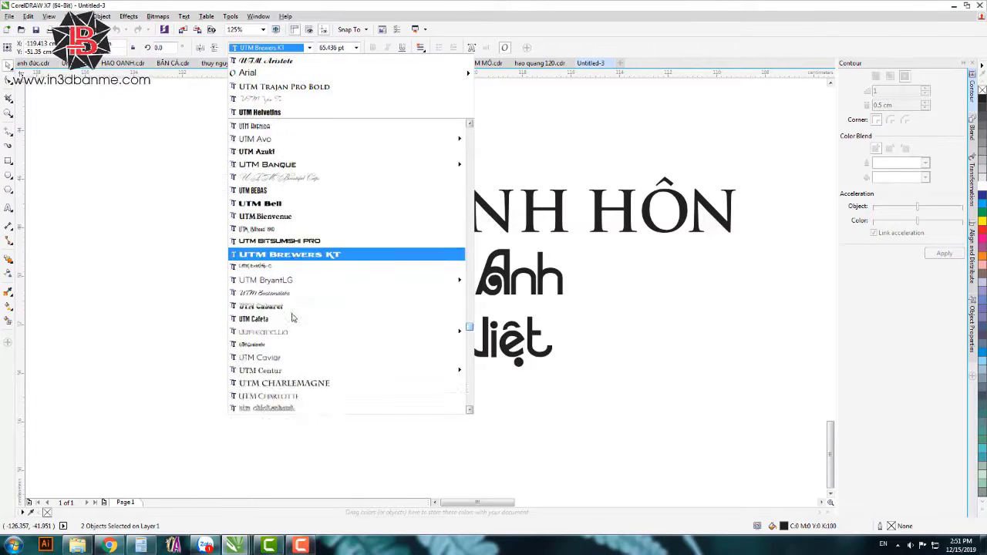
pyautogui.scroll(-5, 292, 318)
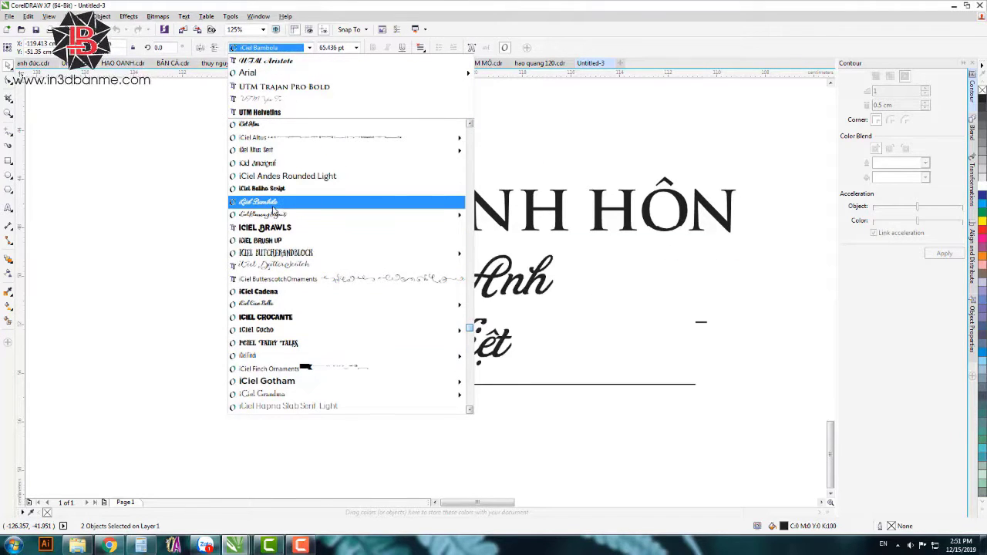
pyautogui.scroll(-6, 266, 316)
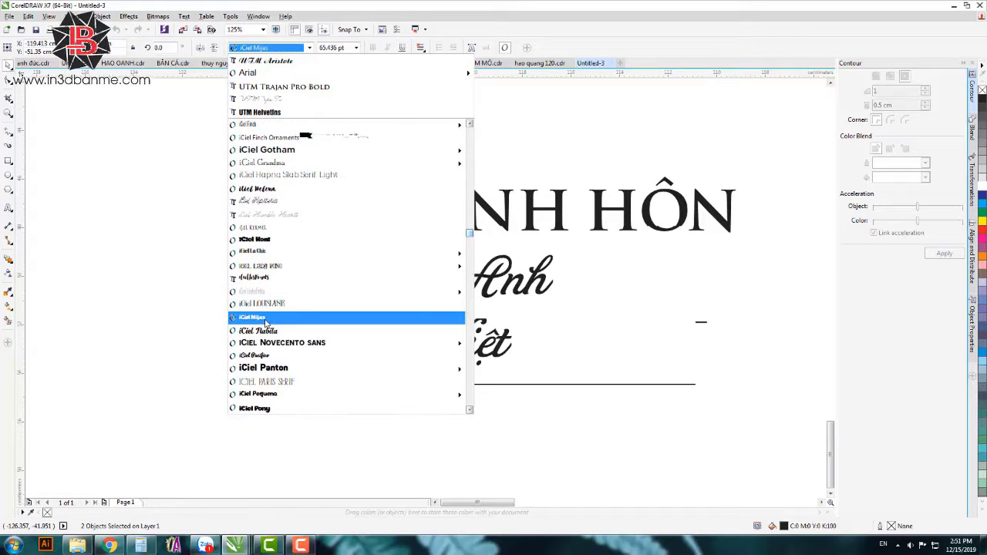
pyautogui.click(264, 330)
# Enlarge both name lines to about 136 pt and shift the upper name left of the lower one
pyautogui.press('F3')
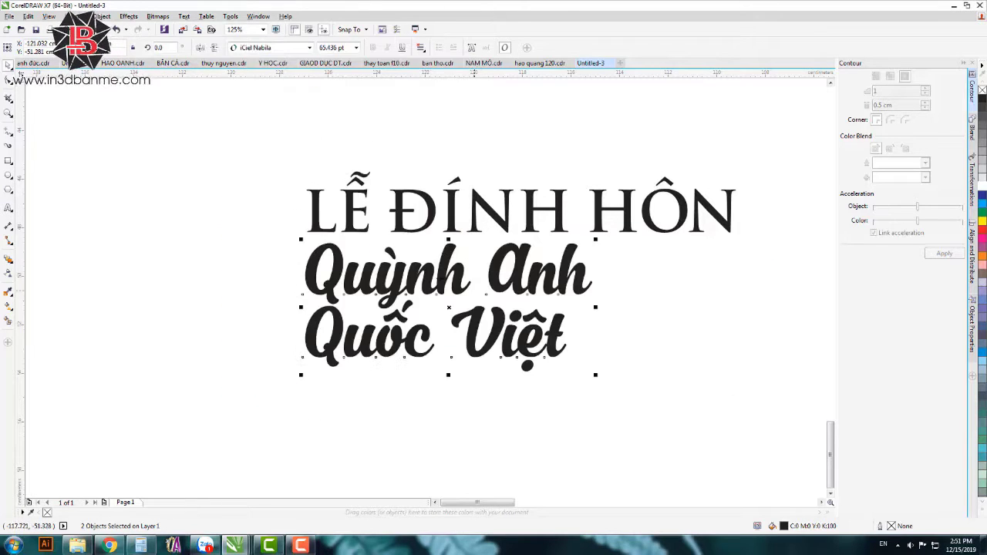
pyautogui.click(545, 330)
pyautogui.moveTo(282, 237); pyautogui.dragTo(536, 355)
pyautogui.moveTo(455, 304); pyautogui.dragTo(613, 375)
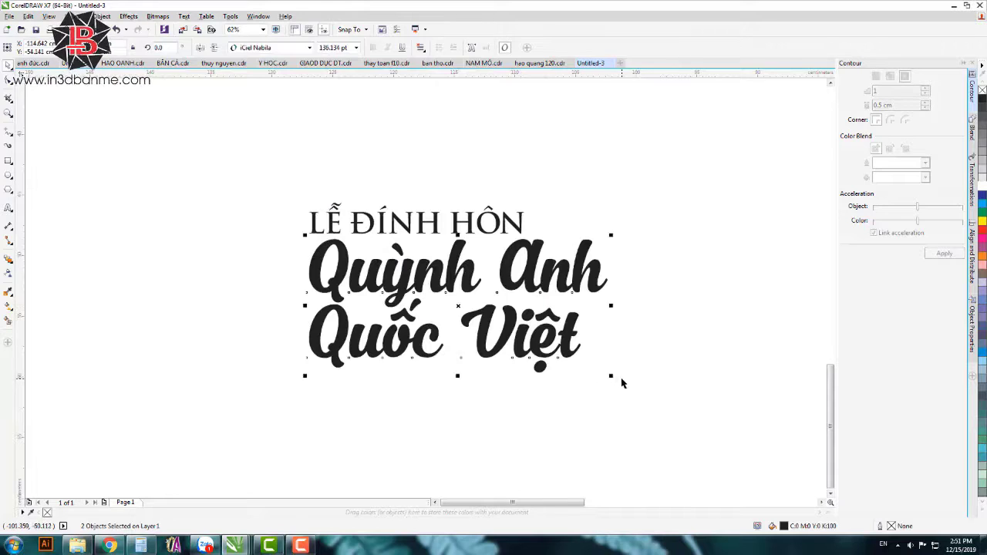
pyautogui.click(621, 380)
pyautogui.moveTo(534, 281); pyautogui.dragTo(493, 283)
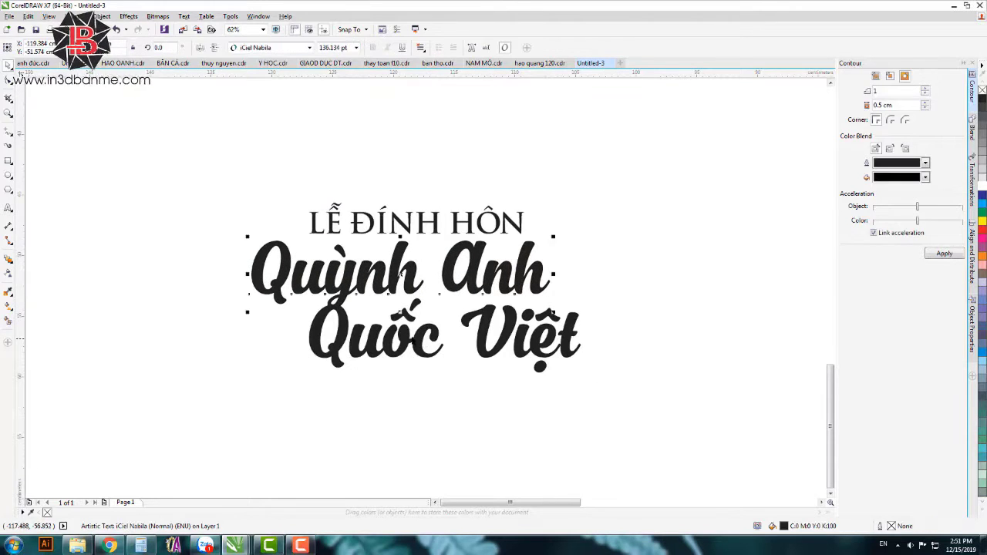
# Browse script fonts for the two name lines and set them in MTD Stanley
pyautogui.scroll(-2, 543, 269)
pyautogui.scroll(-1, 470, 287)
pyautogui.click(309, 47)
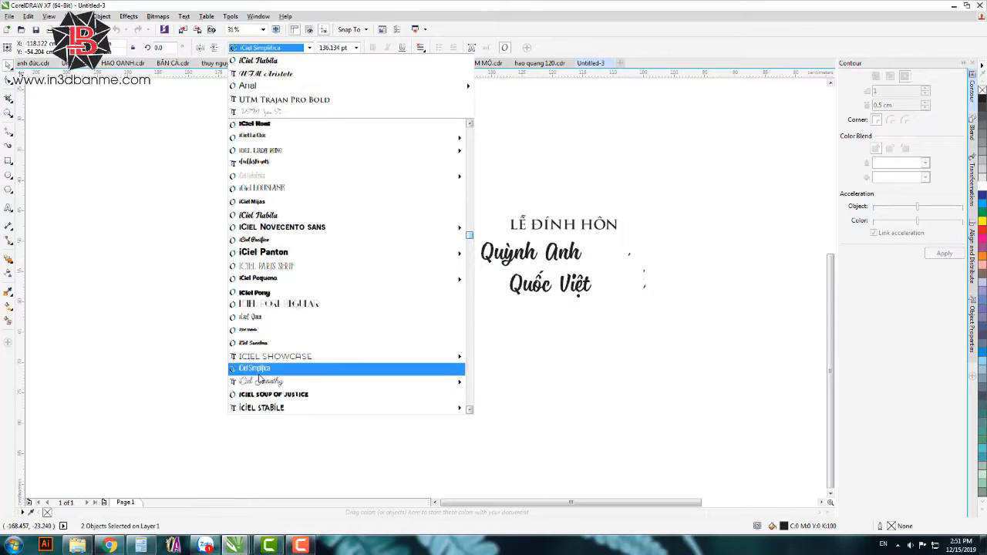
pyautogui.moveTo(260, 383)
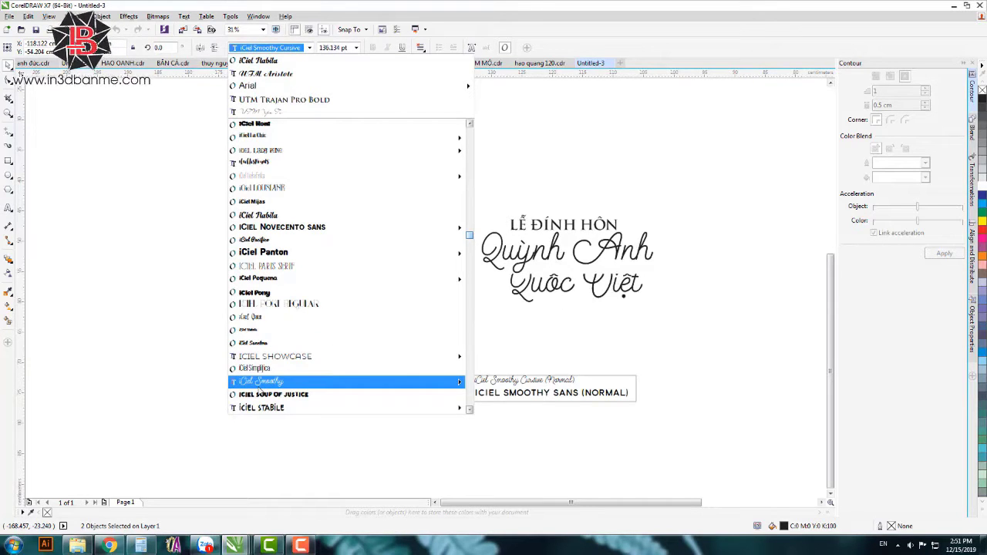
pyautogui.scroll(-3, 262, 389)
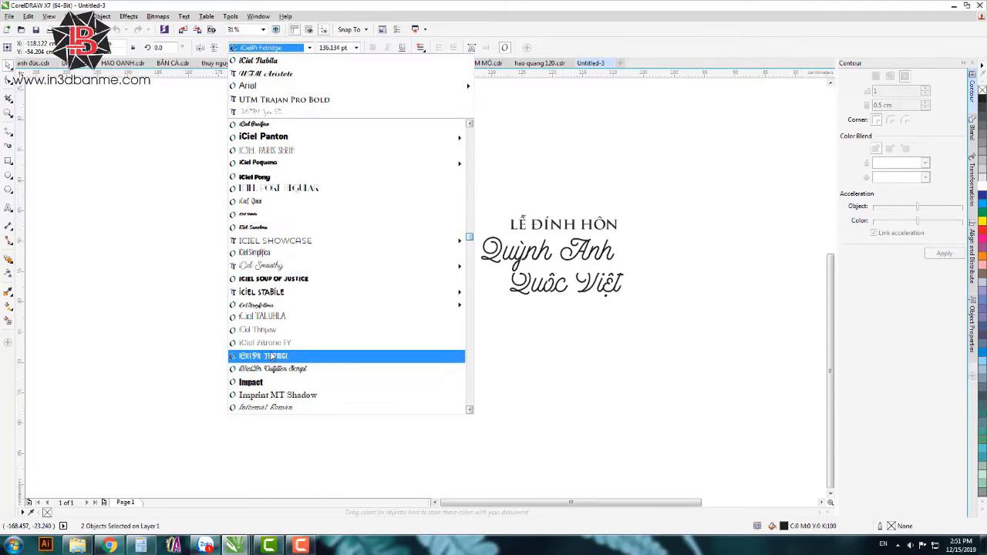
pyautogui.scroll(-12, 274, 363)
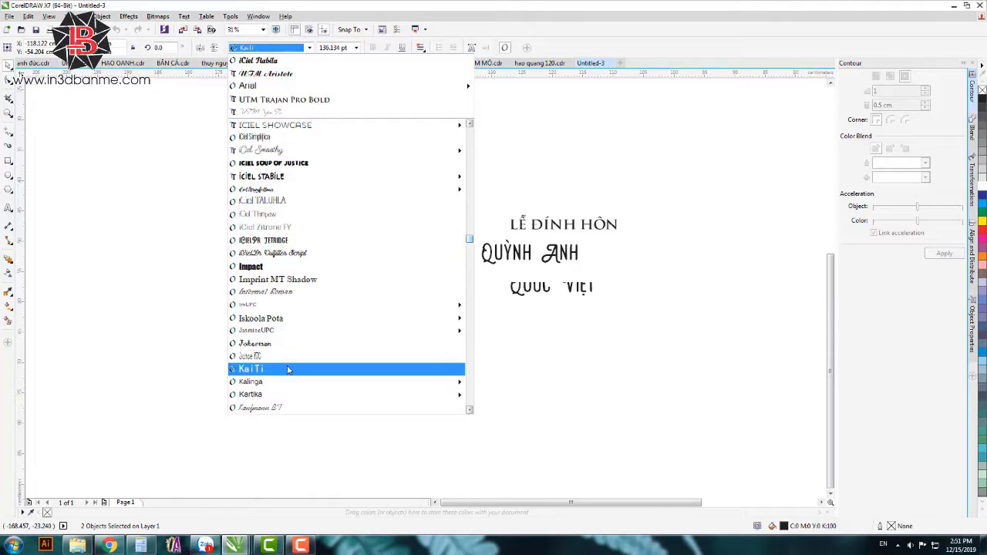
pyautogui.scroll(-14, 284, 368)
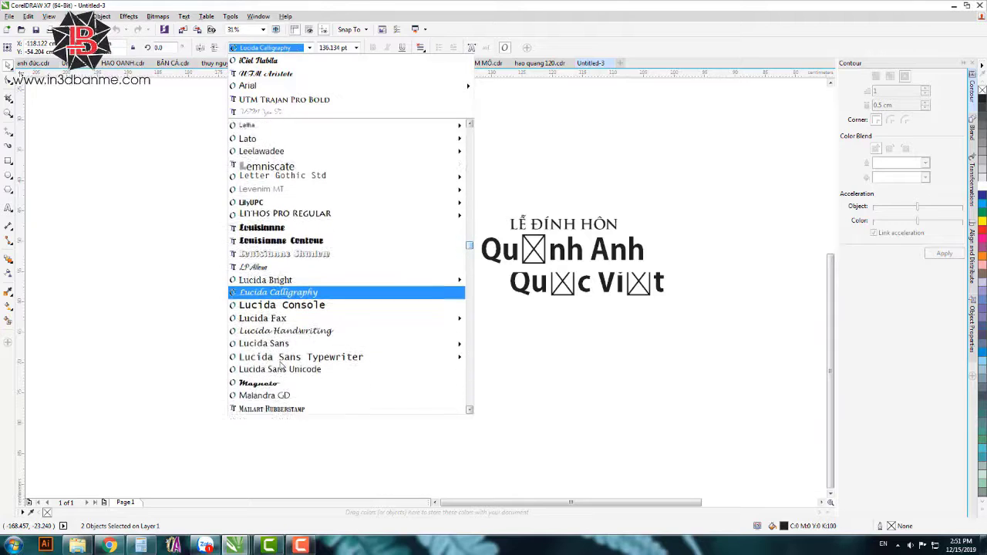
pyautogui.scroll(-9, 282, 334)
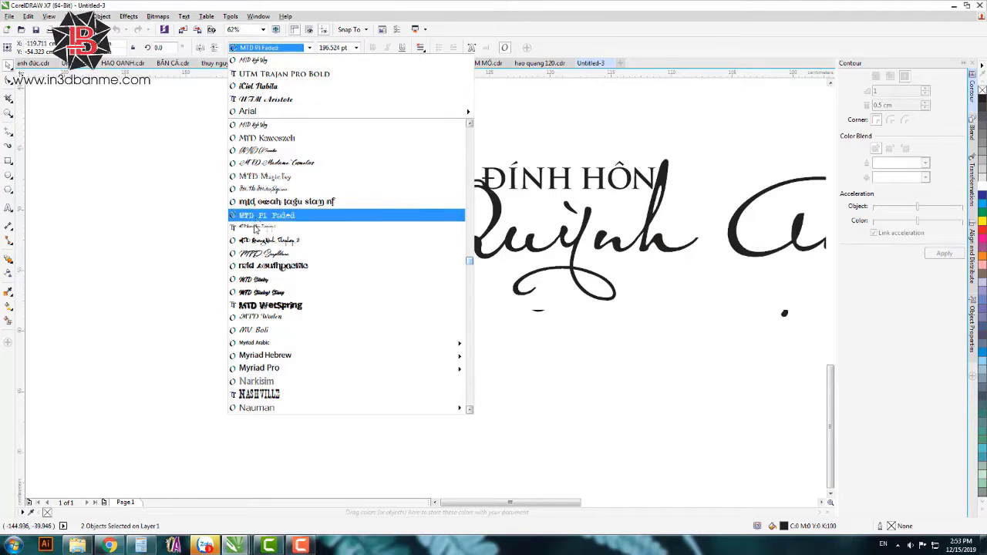
pyautogui.click(266, 281)
# Move the lower name slightly down and shift the upper name left to stagger the two lines
pyautogui.scroll(-2, 293, 304)
pyautogui.scroll(2, 413, 331)
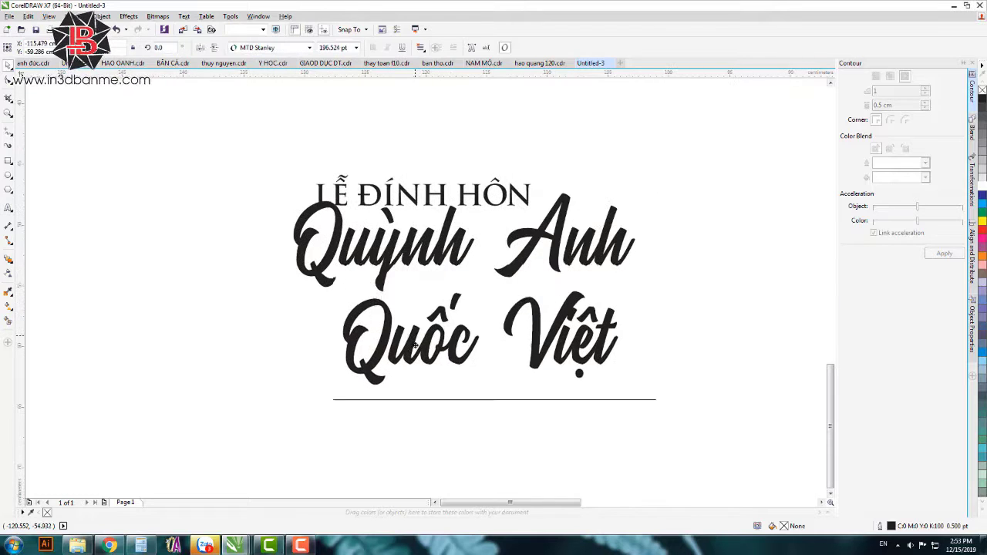
pyautogui.moveTo(414, 344); pyautogui.dragTo(415, 360)
pyautogui.moveTo(425, 240); pyautogui.dragTo(395, 248)
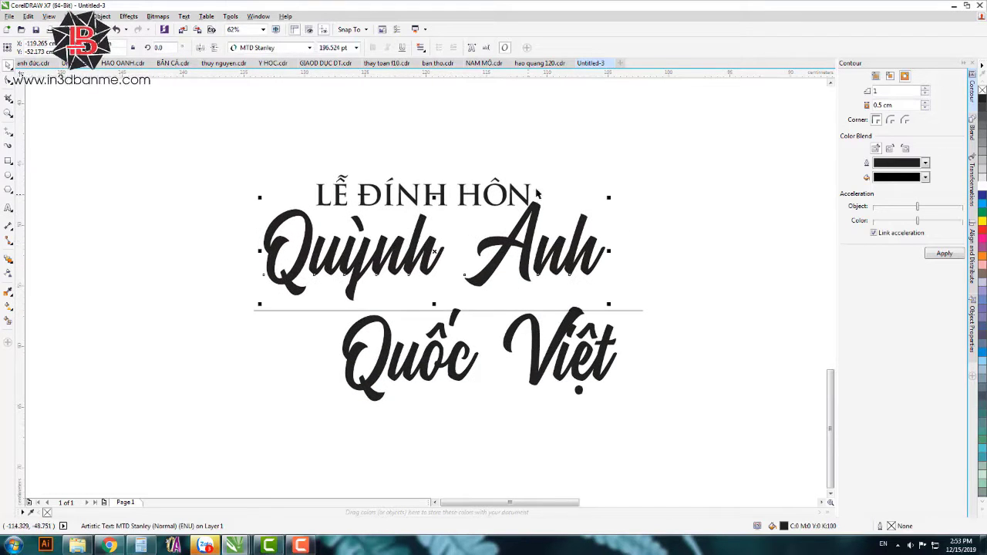
# Enlarge the heading "LỄ ĐÍNH HÔN" centred above the names and move the lower name up closer to the upper one
pyautogui.click(526, 185)
pyautogui.moveTo(533, 173); pyautogui.dragTo(602, 155)
pyautogui.moveTo(570, 188); pyautogui.dragTo(552, 178)
pyautogui.moveTo(432, 330); pyautogui.dragTo(420, 303)
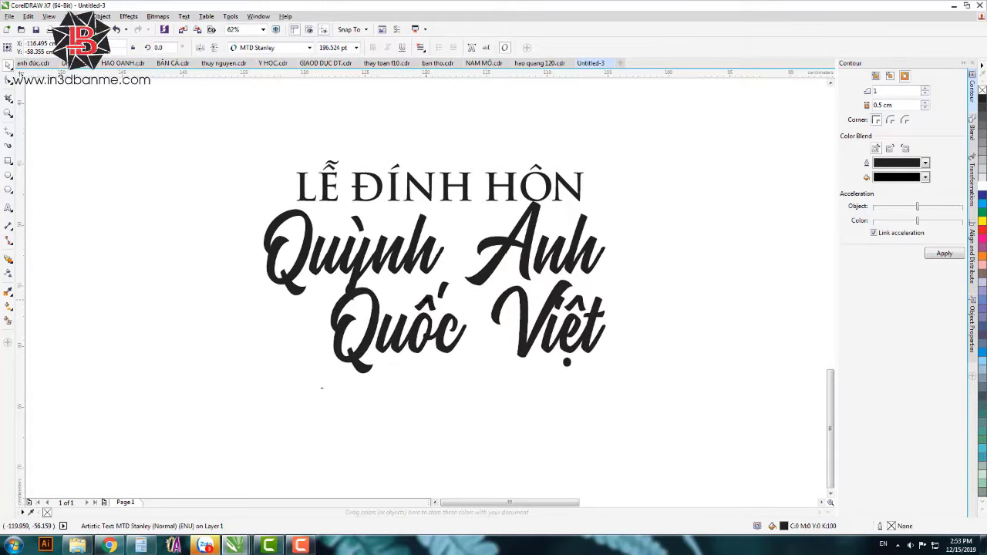
pyautogui.click(661, 157)
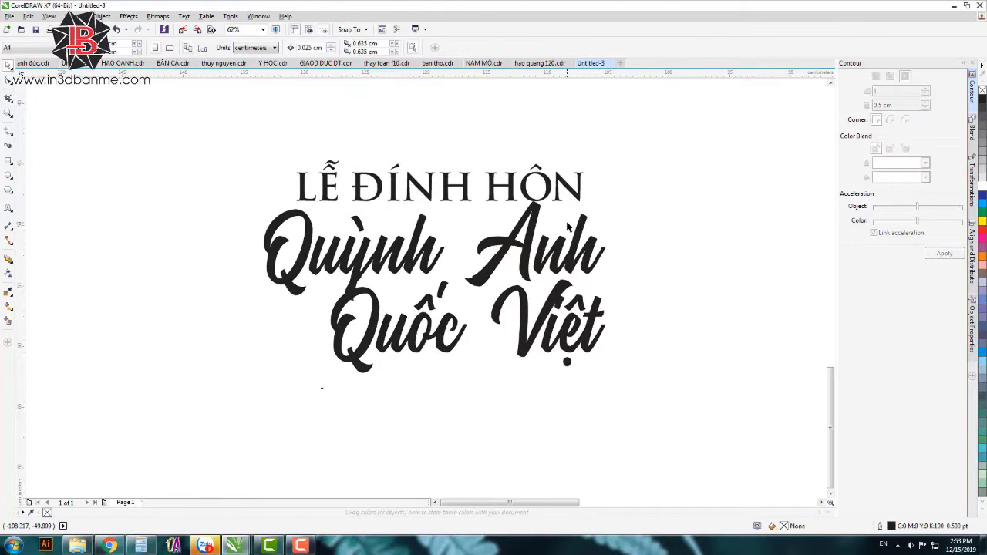
# Convert the heading and both name lines to curves
pyautogui.scroll(2, 491, 260)
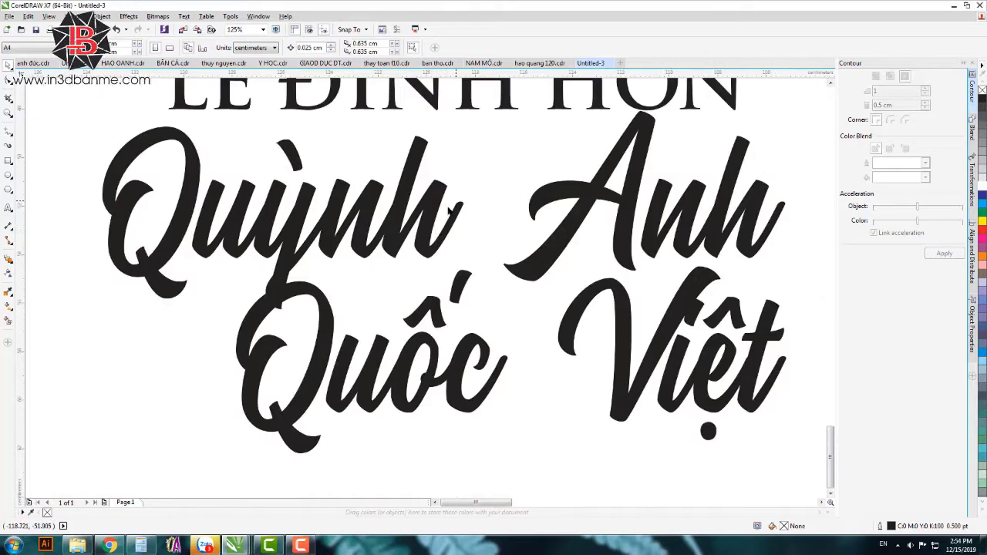
pyautogui.scroll(-2, 414, 229)
pyautogui.moveTo(579, 143); pyautogui.dragTo(238, 340)
pyautogui.hotkey('ctrl', 'q')
pyautogui.click(399, 308)
# Draw an ellipse over the end stroke of the upper name's first h, intersect it with the lettering, and delete the ellipse
pyautogui.scroll(1, 398, 232)
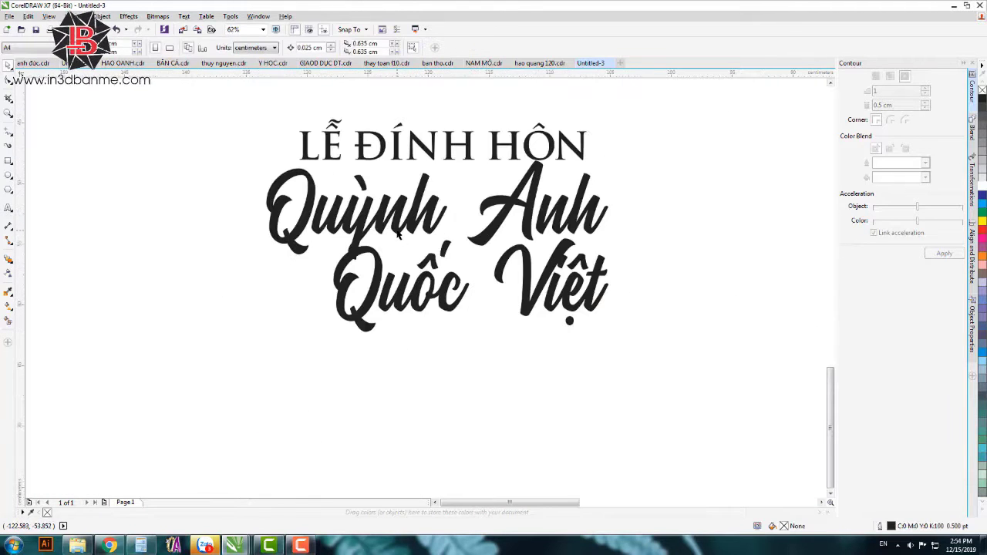
pyautogui.click(393, 222)
pyautogui.click(7, 176)
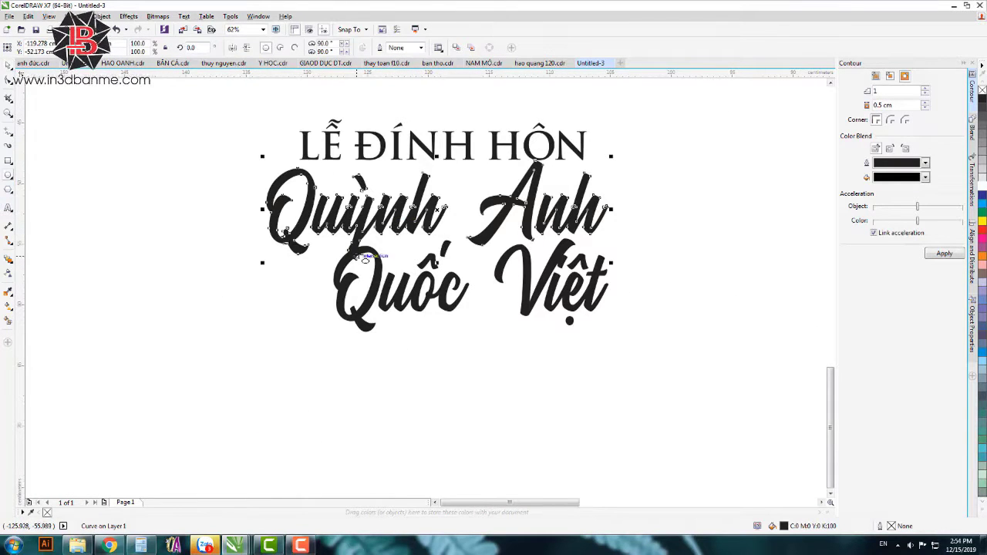
pyautogui.scroll(3, 429, 218)
pyautogui.moveTo(633, 95)
pyautogui.mouseDown()
pyautogui.moveTo(540, 176)
pyautogui.moveTo(459, 339)
pyautogui.mouseUp()
pyautogui.keyDown('shift'); pyautogui.click(376, 96); pyautogui.keyUp('shift')
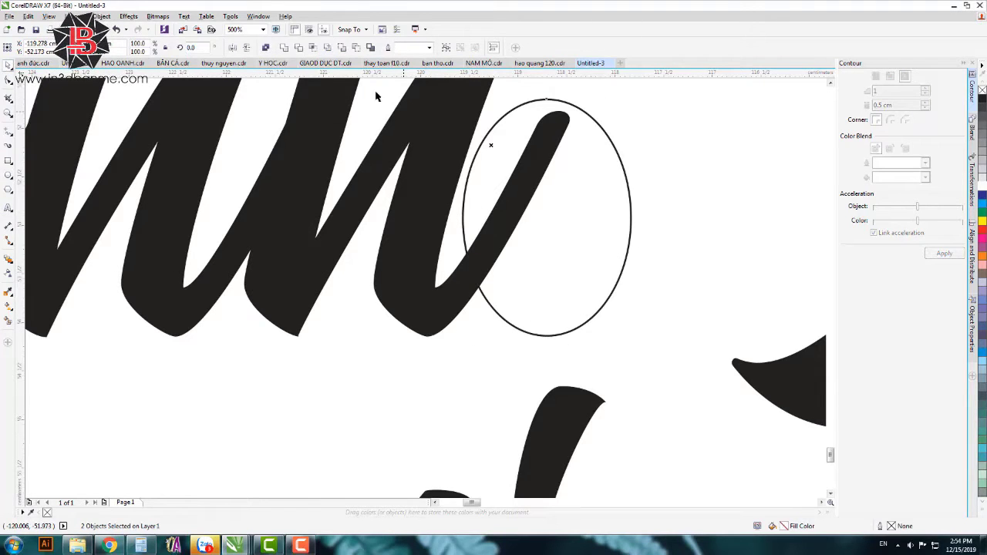
pyautogui.click(313, 49)
pyautogui.click(630, 202)
pyautogui.press('Delete')
# Place the extracted stroke between the Q and u of the upper name so that it joins both letters
pyautogui.scroll(-1, 577, 185)
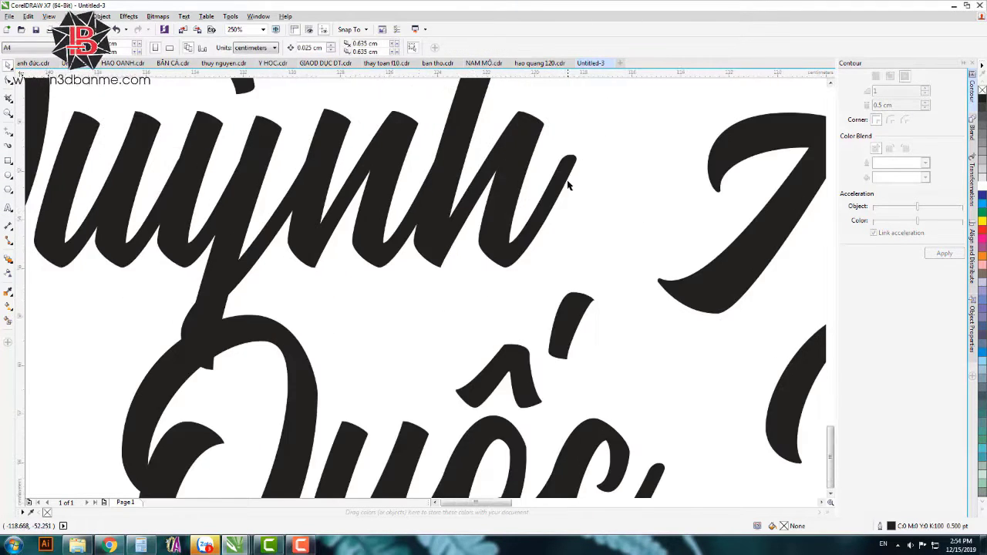
pyautogui.scroll(-2, 568, 185)
pyautogui.click(502, 218)
pyautogui.scroll(2, 297, 197)
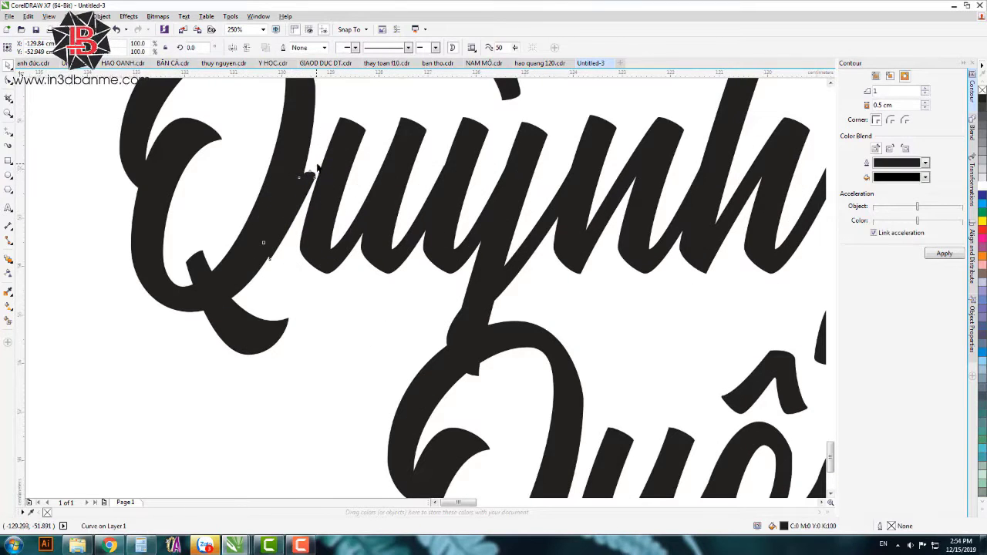
pyautogui.click(308, 176)
pyautogui.moveTo(319, 168); pyautogui.dragTo(329, 181)
pyautogui.click(309, 198)
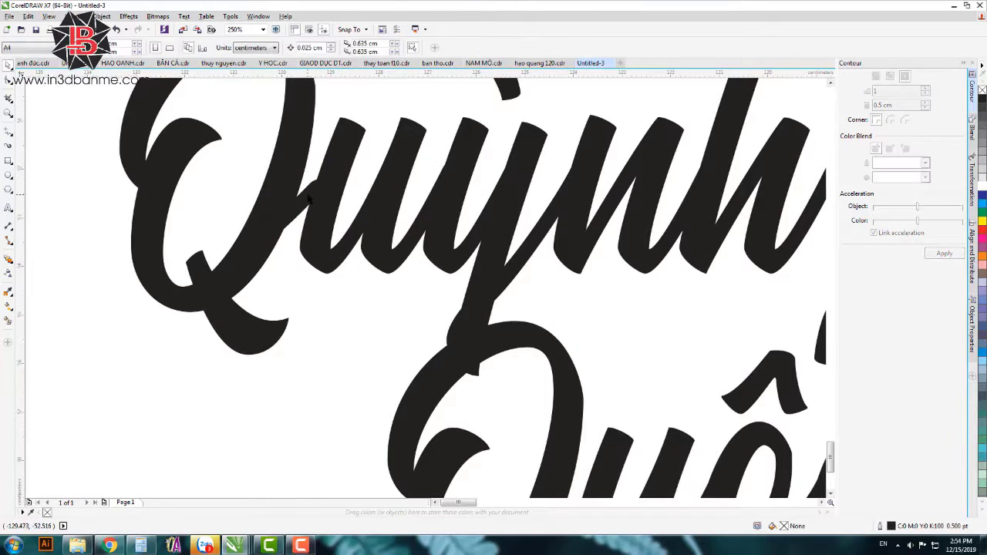
# Use the connecting stroke between the Q and u of the lower name and place a copy just before the V
pyautogui.scroll(-2, 307, 197)
pyautogui.click(447, 347)
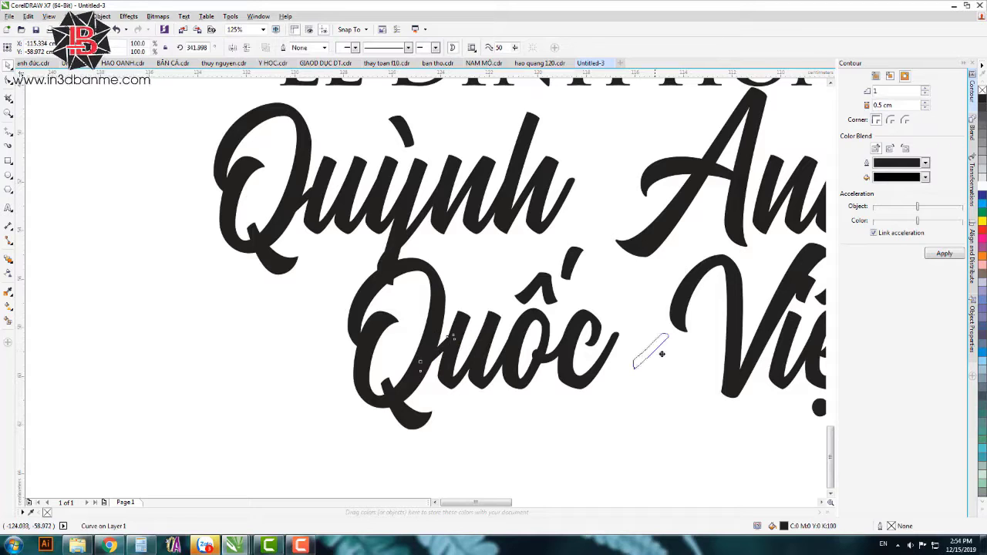
pyautogui.moveTo(662, 354); pyautogui.dragTo(708, 370)
pyautogui.scroll(-1, 706, 369)
pyautogui.scroll(2, 604, 330)
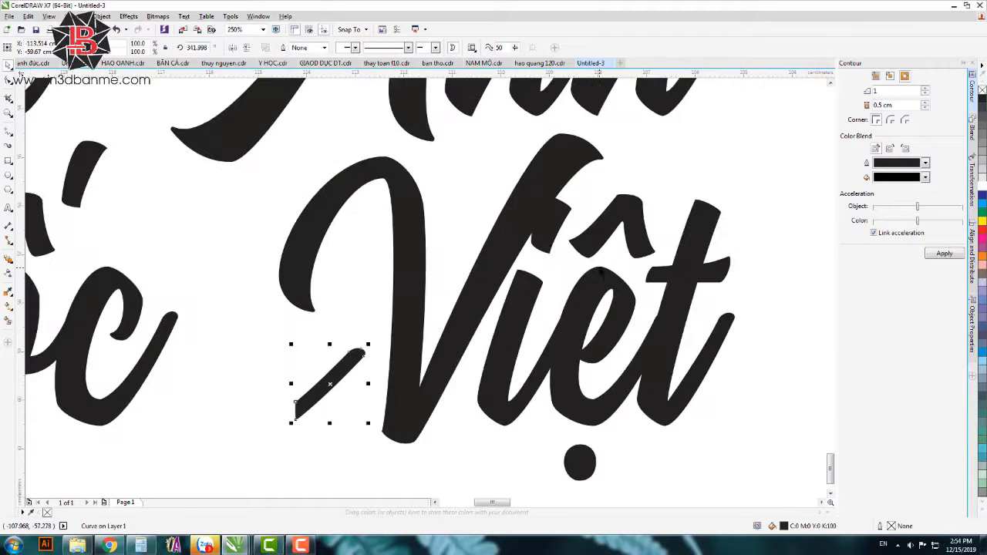
# Break the lower name's curve apart into separate shapes and nudge the i's dot slightly away from the V
pyautogui.click(556, 233)
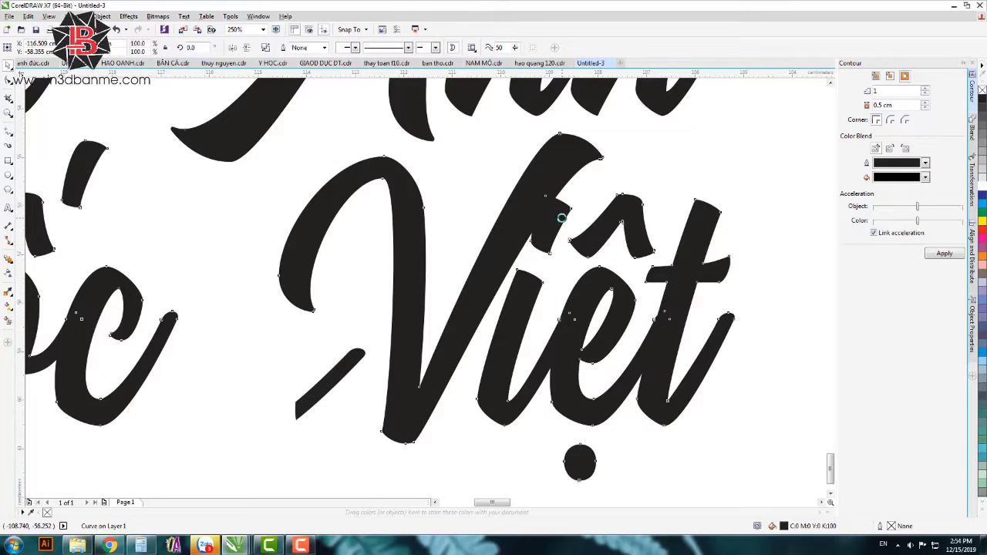
pyautogui.hotkey('ctrl', 'k')
pyautogui.click(579, 188)
pyautogui.scroll(2, 541, 226)
pyautogui.moveTo(554, 227)
pyautogui.mouseDown()
pyautogui.moveTo(569, 246)
pyautogui.moveTo(557, 221)
pyautogui.mouseUp()
pyautogui.scroll(-2, 395, 217)
# Reshape the circumflex over the lower name's e by stretching its lower end down to the t's crossbar
pyautogui.click(462, 220)
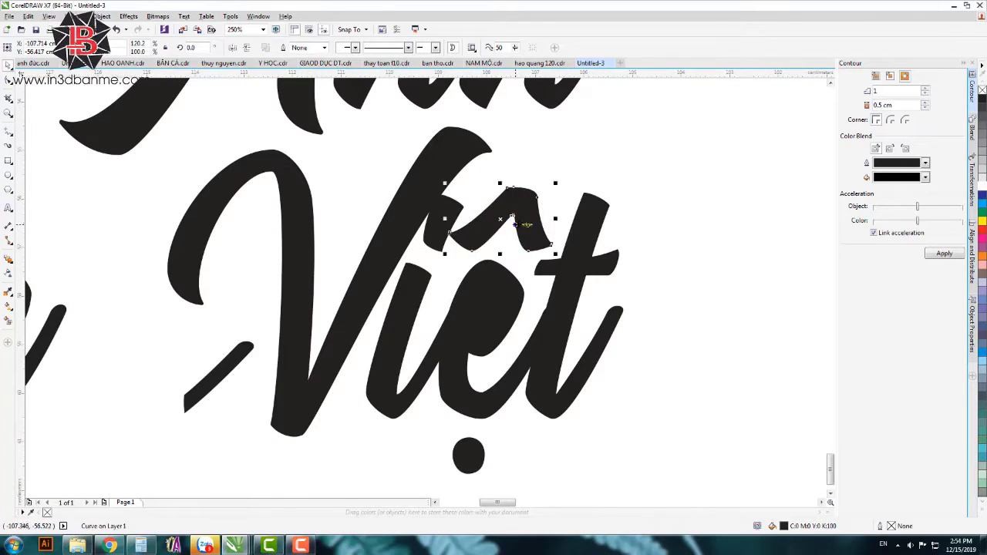
pyautogui.scroll(3, 549, 266)
pyautogui.press('F10')
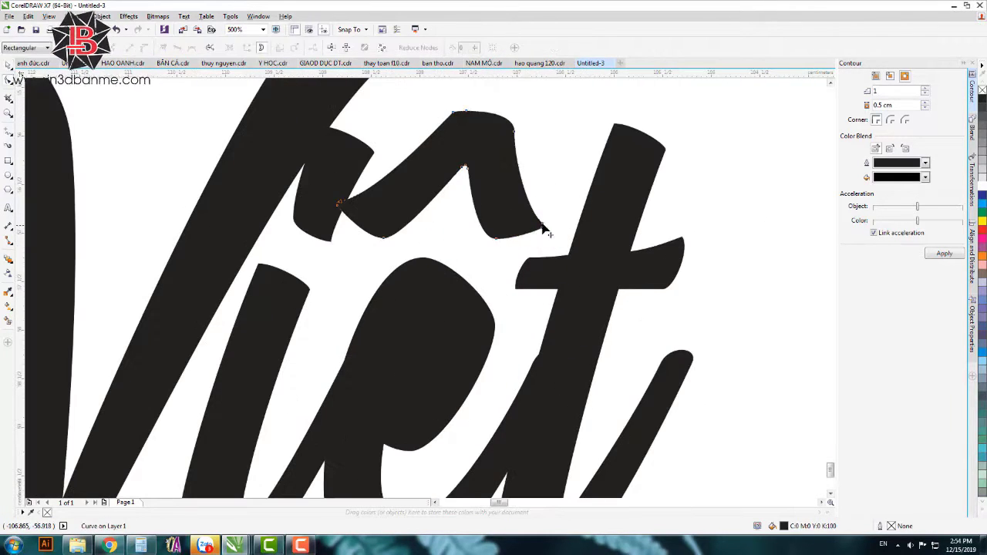
pyautogui.moveTo(544, 226); pyautogui.dragTo(558, 206)
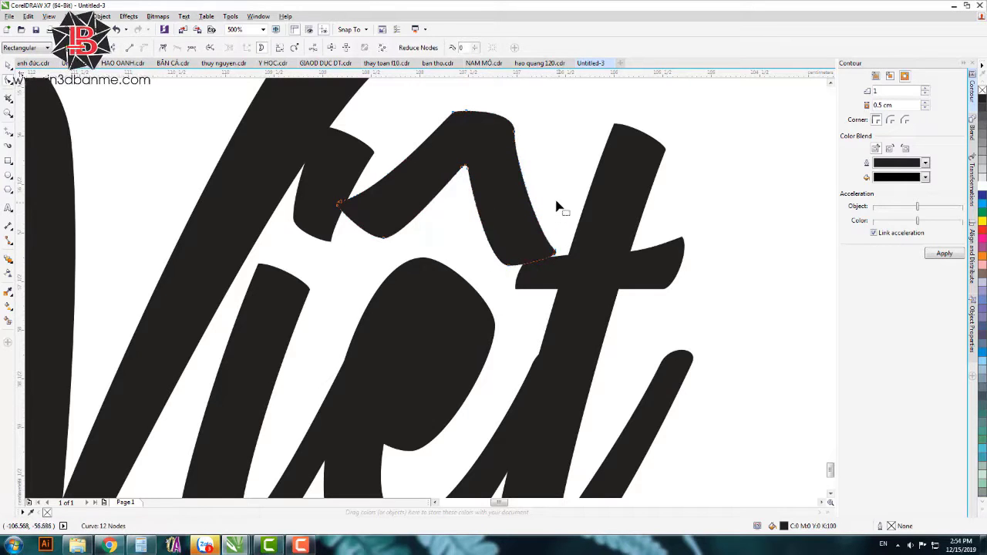
pyautogui.scroll(-4, 558, 206)
# Move the loose connecting stroke between the lower name's V and i, and raise the dot below the e to touch the letter
pyautogui.click(7, 67)
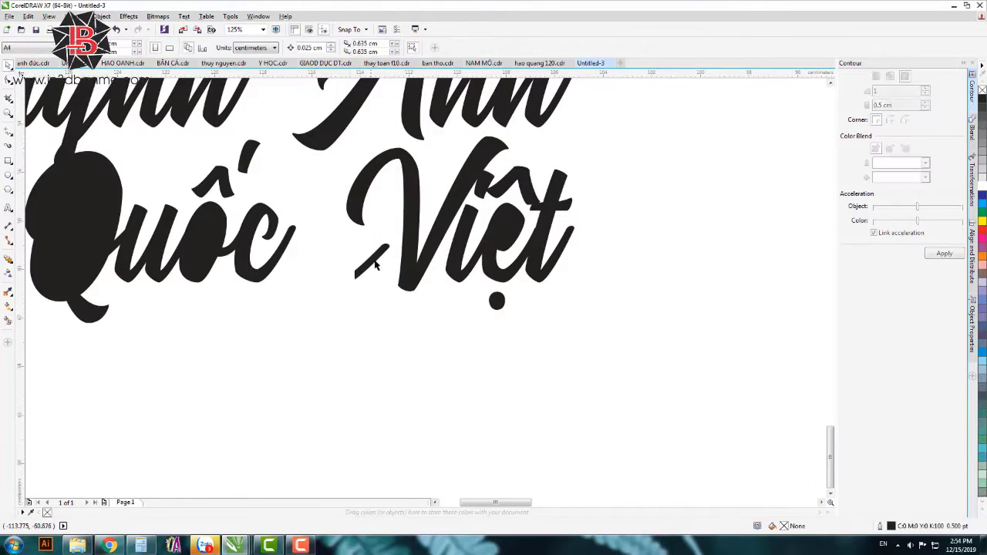
pyautogui.moveTo(377, 251)
pyautogui.mouseDown()
pyautogui.moveTo(458, 237)
pyautogui.moveTo(444, 263)
pyautogui.mouseUp()
pyautogui.scroll(2, 444, 262)
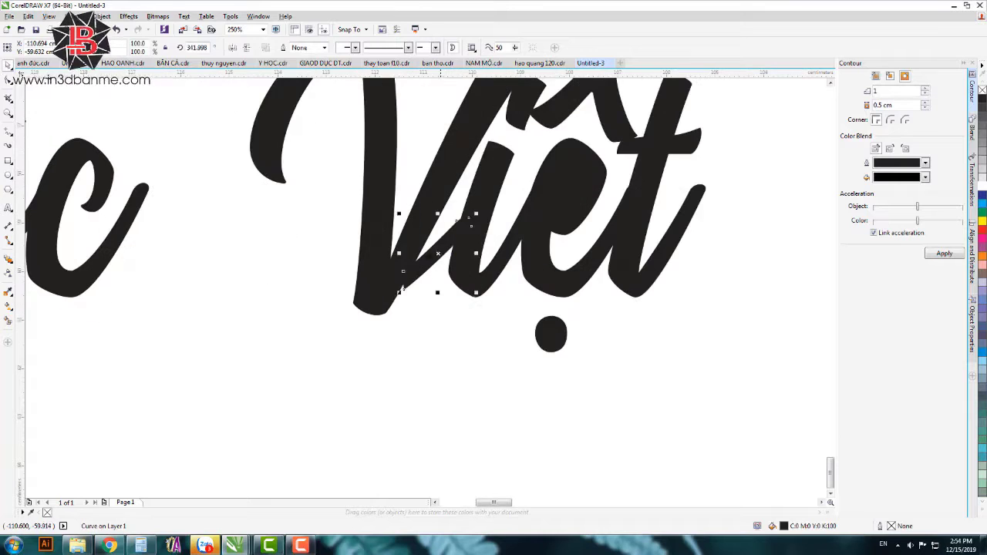
pyautogui.click(523, 347)
pyautogui.moveTo(546, 333); pyautogui.dragTo(547, 313)
pyautogui.click(614, 345)
pyautogui.scroll(-2, 508, 327)
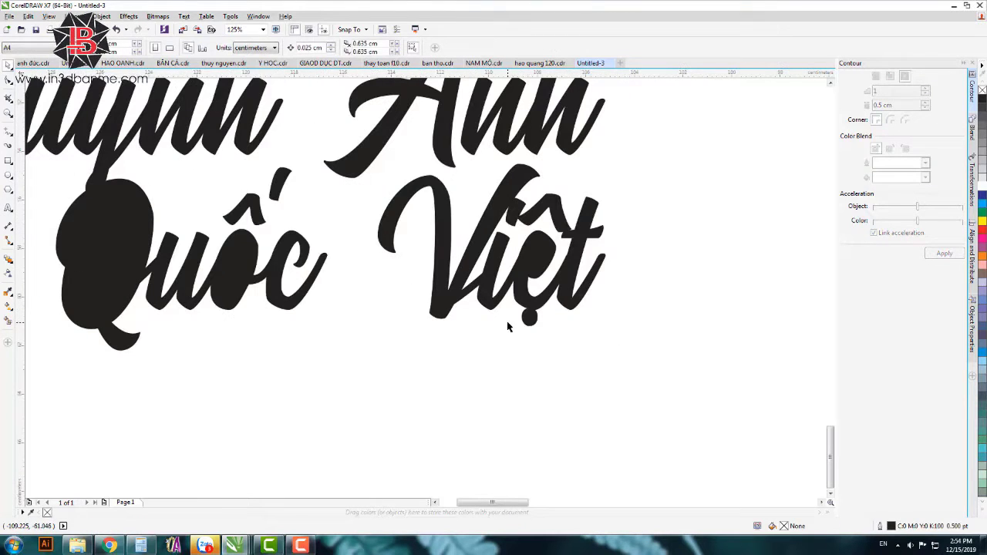
# Extend the tail of the lower name's c to the V's hook and bend both of its edges into a smooth curve
pyautogui.doubleClick(321, 269)
pyautogui.moveTo(346, 242); pyautogui.dragTo(306, 290)
pyautogui.moveTo(325, 255); pyautogui.dragTo(383, 233)
pyautogui.hotkey('ctrl', 'z')
pyautogui.scroll(2, 299, 303)
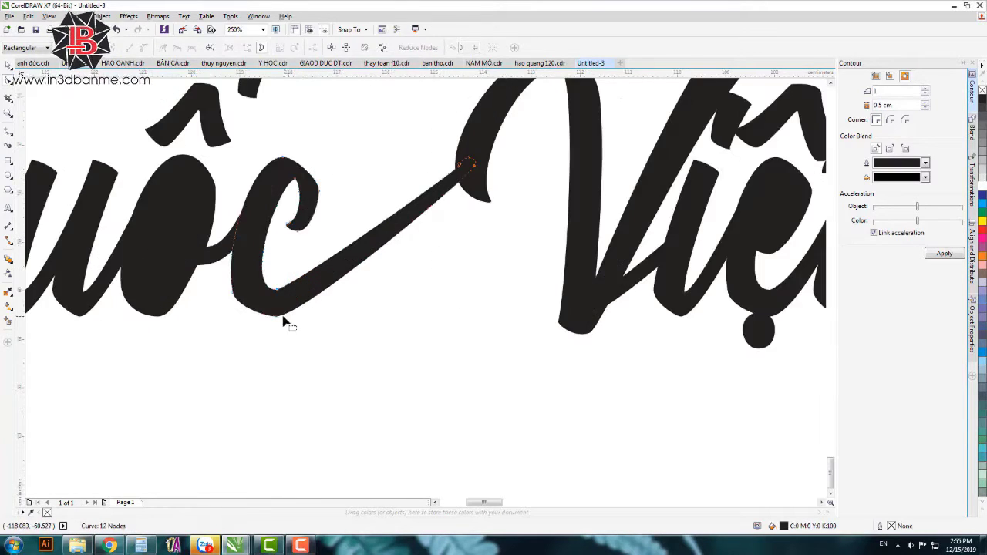
pyautogui.moveTo(304, 317); pyautogui.dragTo(367, 291)
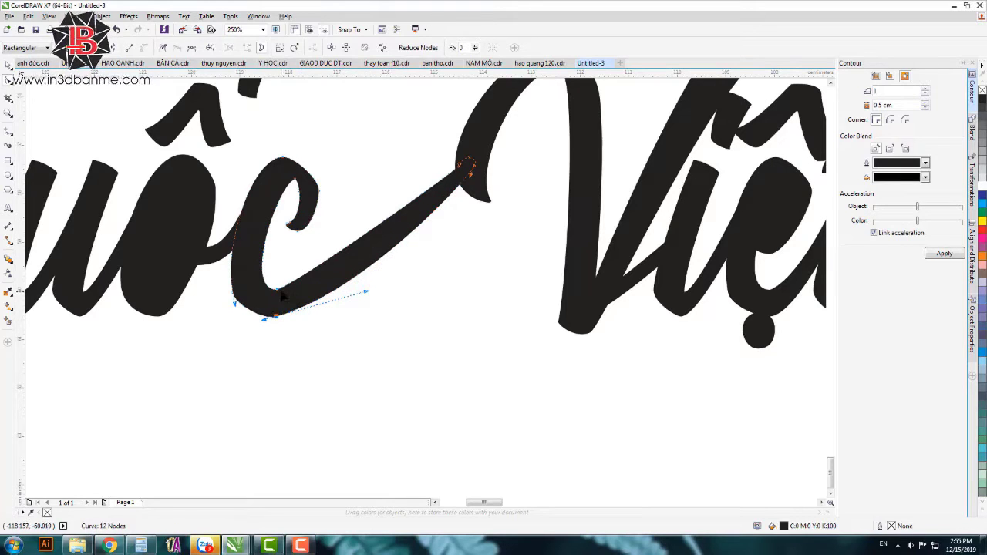
pyautogui.moveTo(303, 280); pyautogui.dragTo(345, 278)
pyautogui.click(389, 297)
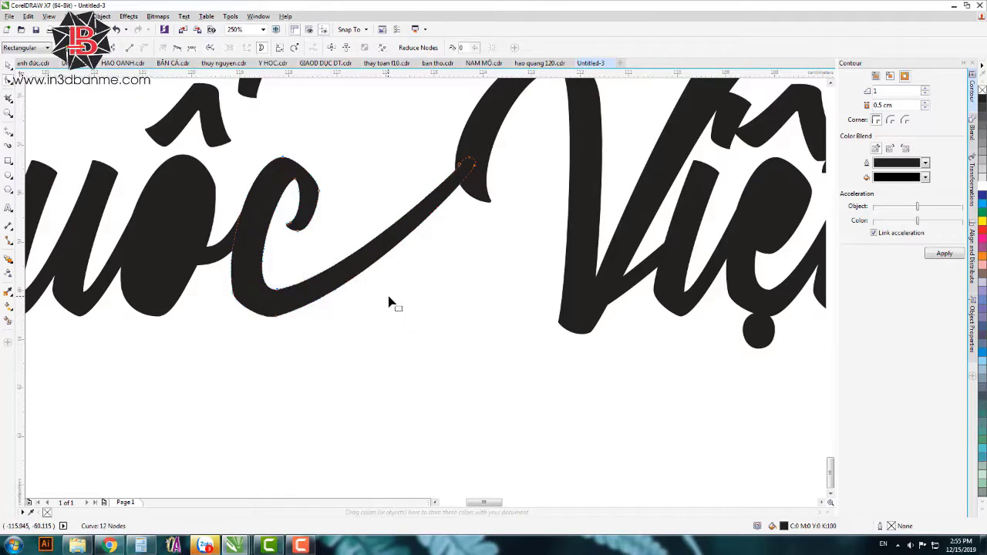
# Place a copy of the V–i connecting stroke between the A and n of the upper name
pyautogui.scroll(-2, 313, 321)
pyautogui.scroll(-1, 333, 211)
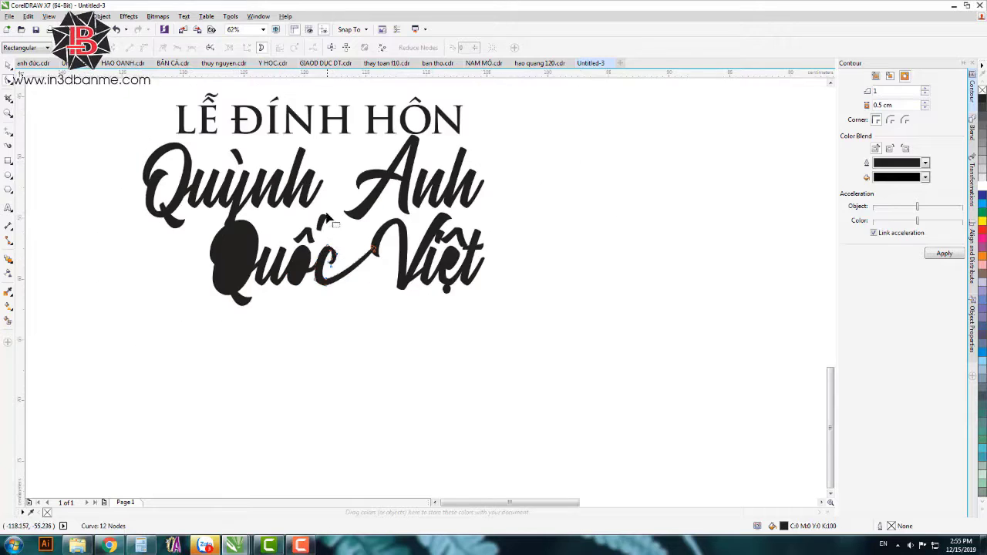
pyautogui.scroll(1, 333, 211)
pyautogui.click(7, 65)
pyautogui.click(370, 265)
pyautogui.scroll(-1, 371, 264)
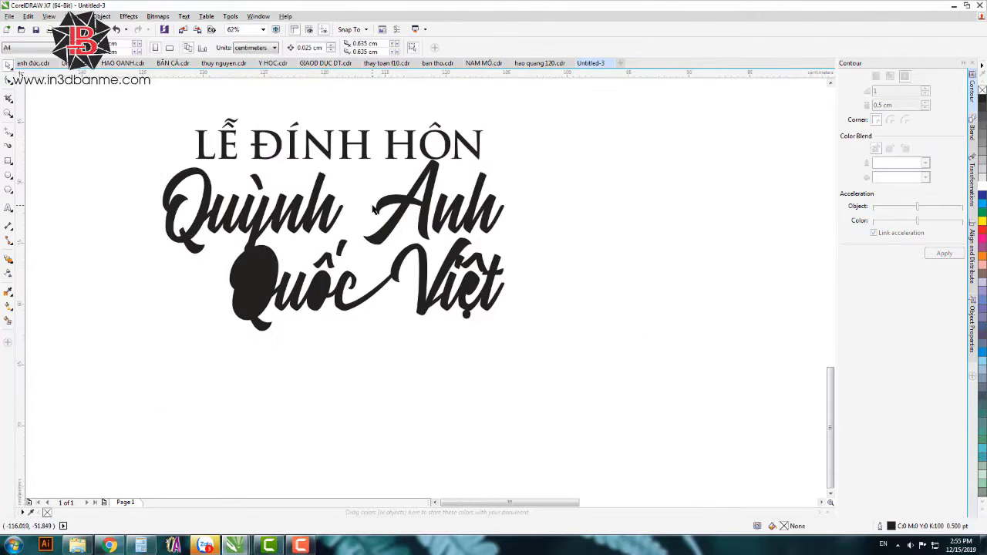
pyautogui.scroll(1, 424, 266)
pyautogui.click(457, 349)
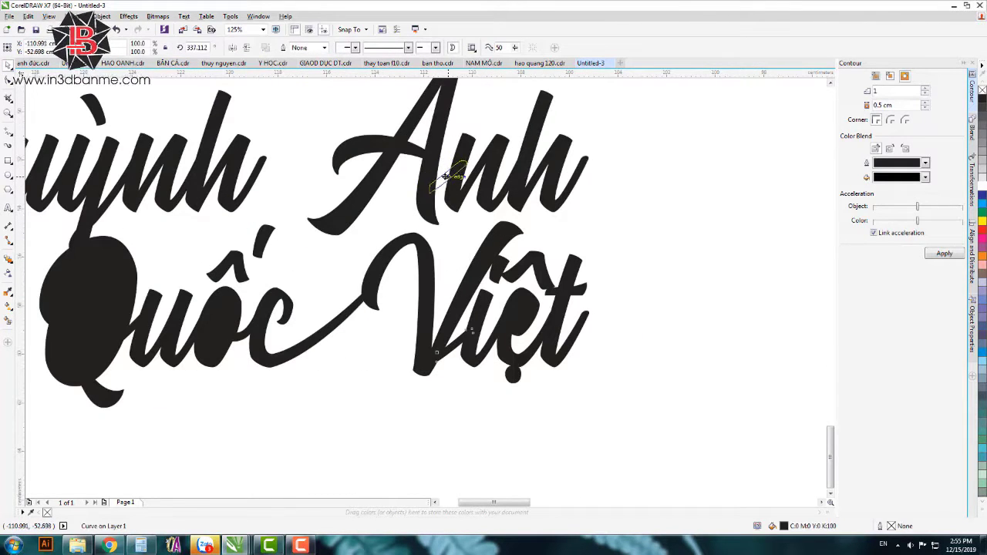
# Rotate the lower name's acute accent against the circumflex over the o, and lower both accents onto the letter
pyautogui.click(247, 275)
pyautogui.scroll(1, 258, 279)
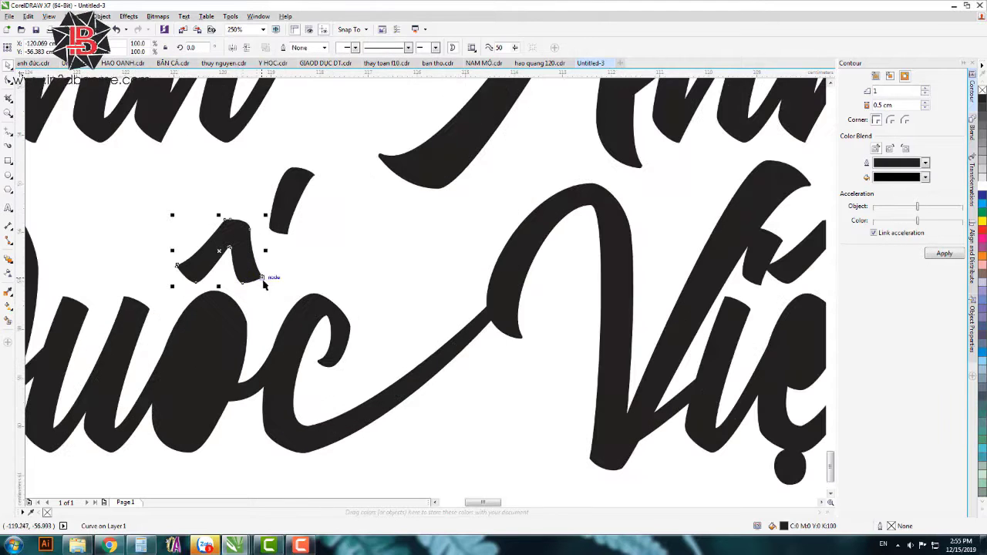
pyautogui.moveTo(280, 227); pyautogui.dragTo(269, 225)
pyautogui.moveTo(306, 171); pyautogui.dragTo(317, 184)
pyautogui.keyDown('shift'); pyautogui.click(242, 268); pyautogui.keyUp('shift')
pyautogui.scroll(1, 242, 268)
pyautogui.moveTo(242, 268); pyautogui.dragTo(218, 299)
pyautogui.scroll(-2, 324, 266)
pyautogui.scroll(2, 308, 266)
pyautogui.moveTo(321, 265); pyautogui.dragTo(326, 273)
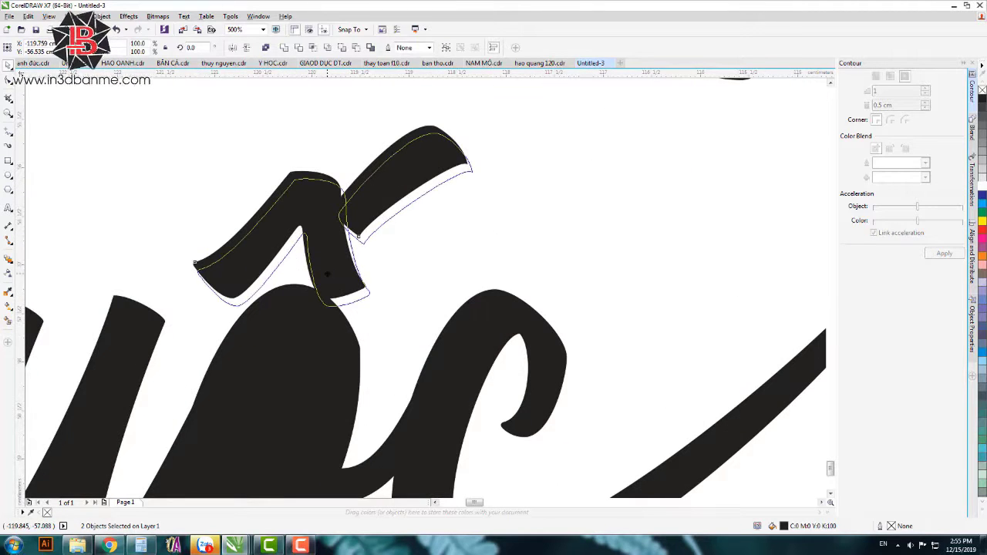
pyautogui.click(455, 241)
# Draw a long, thin rectangle along the baseline of the LỄ ĐÍNH HÔN heading as a connecting bar
pyautogui.scroll(-2, 386, 251)
pyautogui.scroll(-1, 304, 286)
pyautogui.scroll(1, 345, 216)
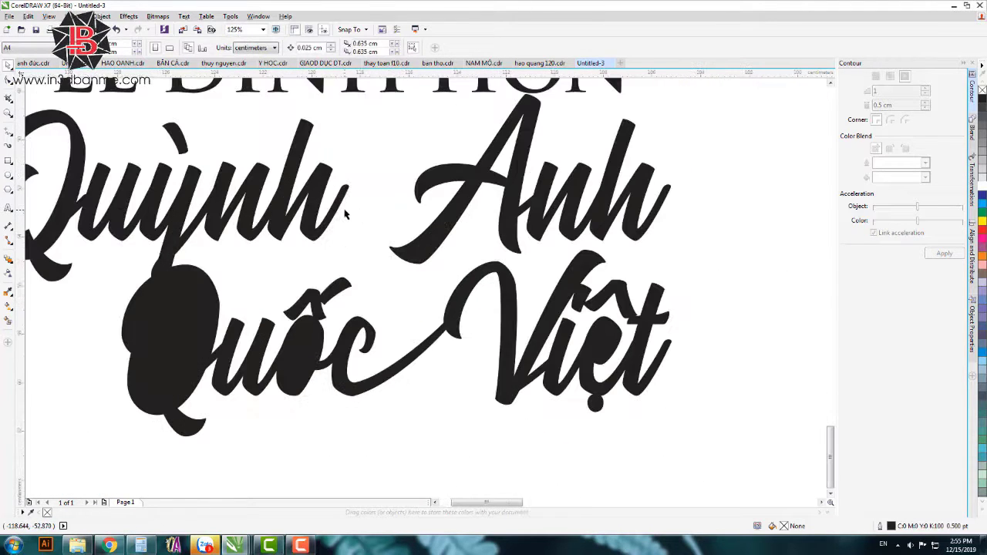
pyautogui.scroll(-1, 233, 163)
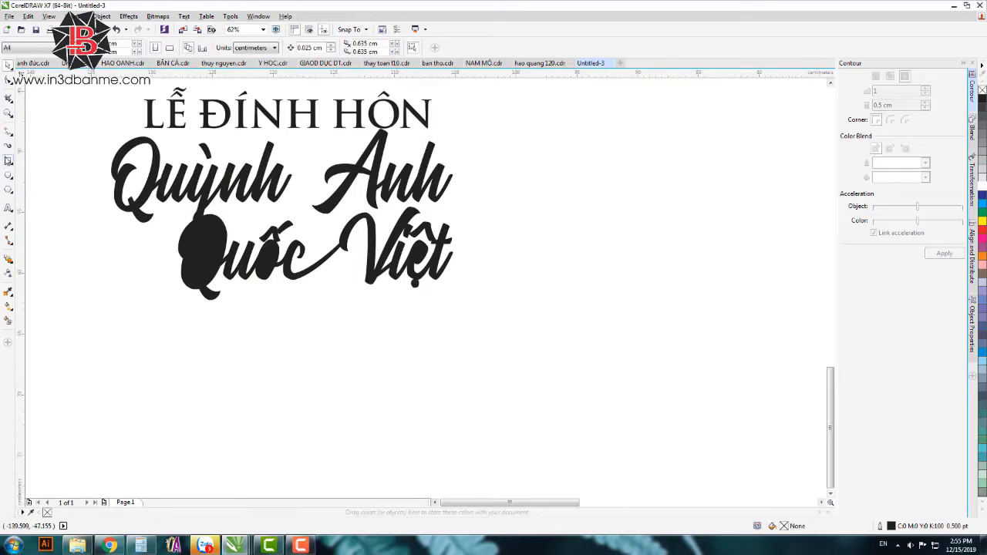
pyautogui.click(8, 161)
pyautogui.moveTo(143, 127); pyautogui.dragTo(437, 132)
pyautogui.scroll(2, 171, 126)
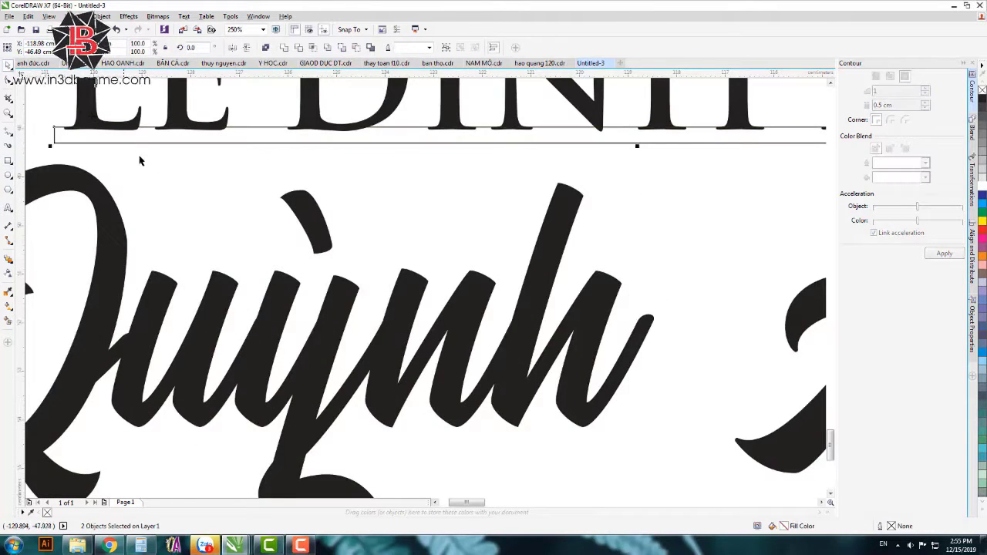
pyautogui.click(177, 162)
pyautogui.scroll(-1, 300, 178)
pyautogui.scroll(1, 302, 165)
pyautogui.scroll(-1, 292, 194)
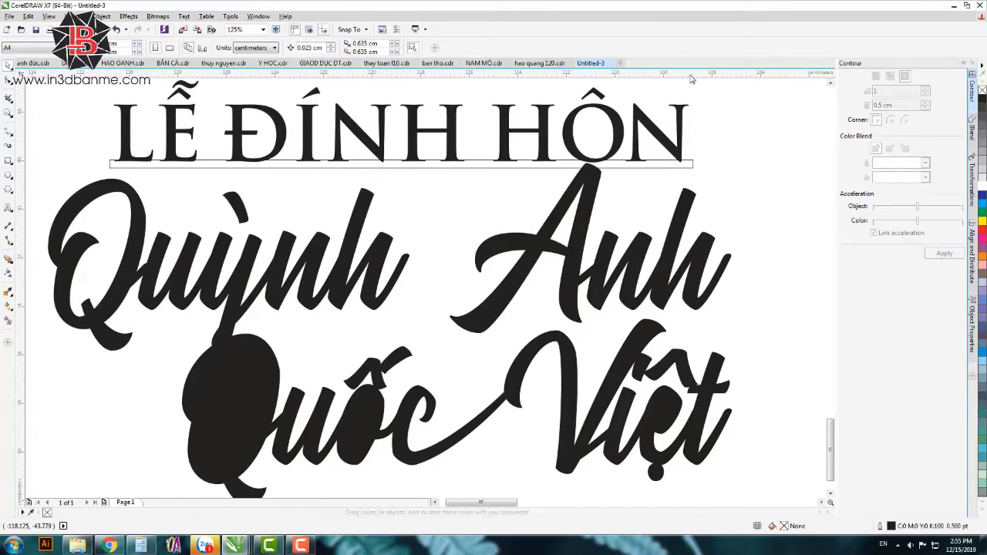
# Move the heading and its thin bar together slightly down toward the upper name
pyautogui.click(216, 161)
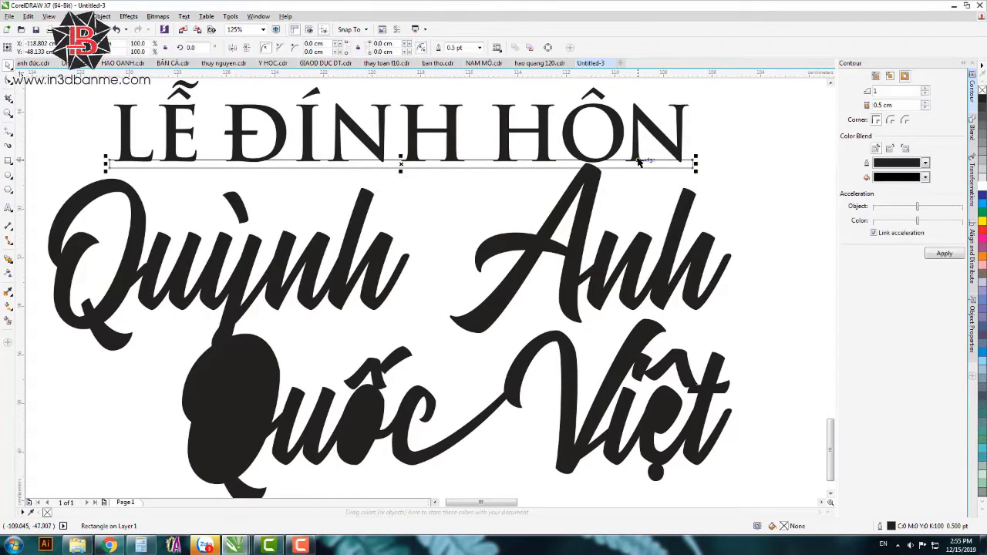
pyautogui.press('Down')
pyautogui.hotkey('ctrl', 'z')
pyautogui.keyDown('shift'); pyautogui.click(623, 132); pyautogui.keyUp('shift')
pyautogui.moveTo(624, 132); pyautogui.dragTo(604, 144)
pyautogui.click(726, 136)
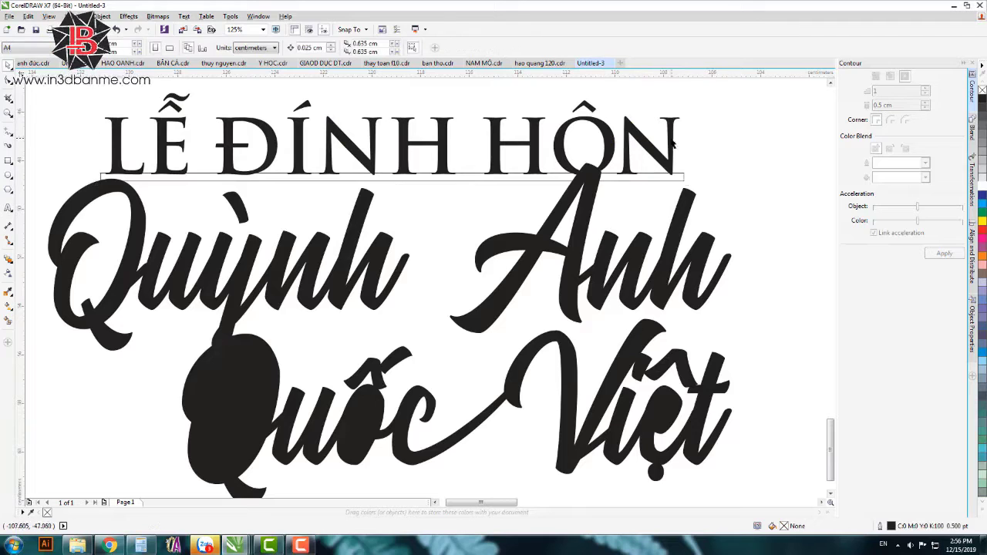
# Stretch the ascender of the upper name's first h up to the bar under the heading
pyautogui.click(364, 213)
pyautogui.scroll(2, 359, 207)
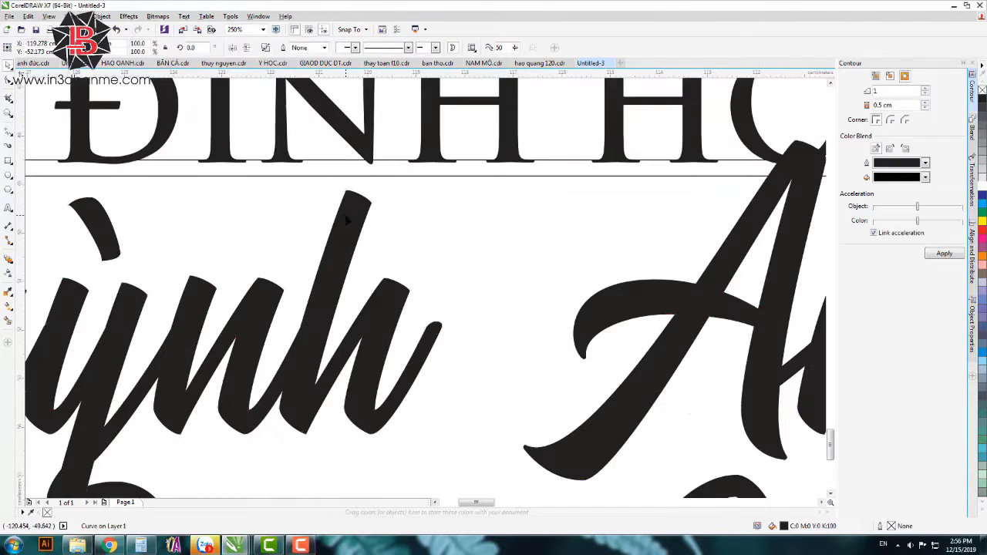
pyautogui.press('F10')
pyautogui.moveTo(352, 199); pyautogui.dragTo(355, 170)
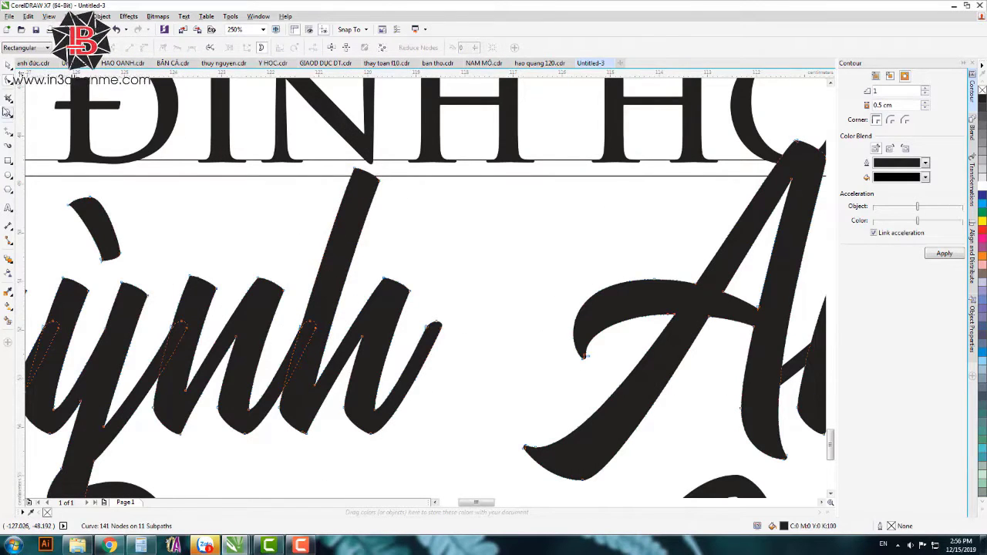
# Break the upper name's curve apart into separate shapes and move the grave accent down to touch the y
pyautogui.click(8, 65)
pyautogui.moveTo(104, 233); pyautogui.dragTo(117, 252)
pyautogui.hotkey('ctrl', 'z')
pyautogui.click(266, 47)
pyautogui.click(158, 204)
pyautogui.click(208, 236)
pyautogui.scroll(-2, 209, 236)
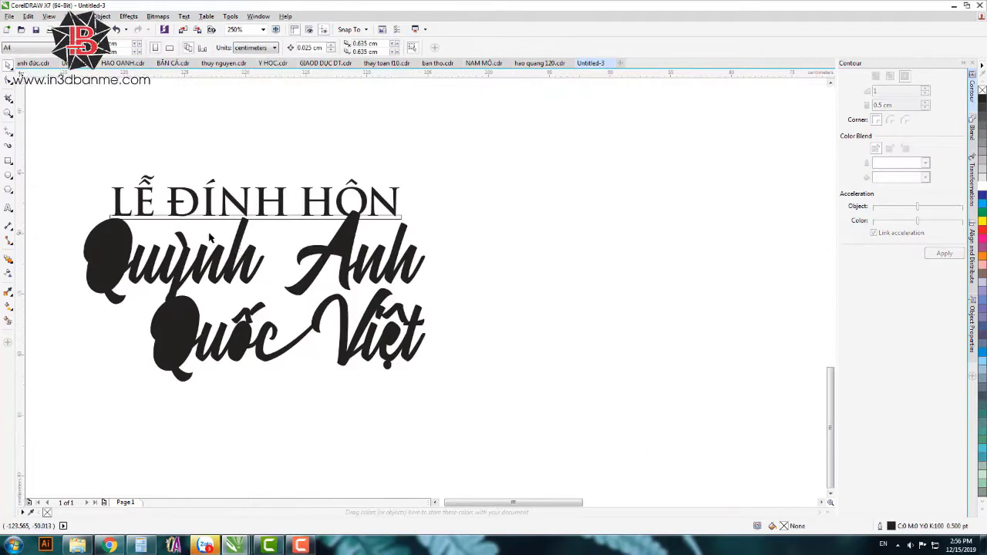
# Stretch the tip of the V's slanted stroke up to touch the last h of the upper name
pyautogui.scroll(2, 296, 262)
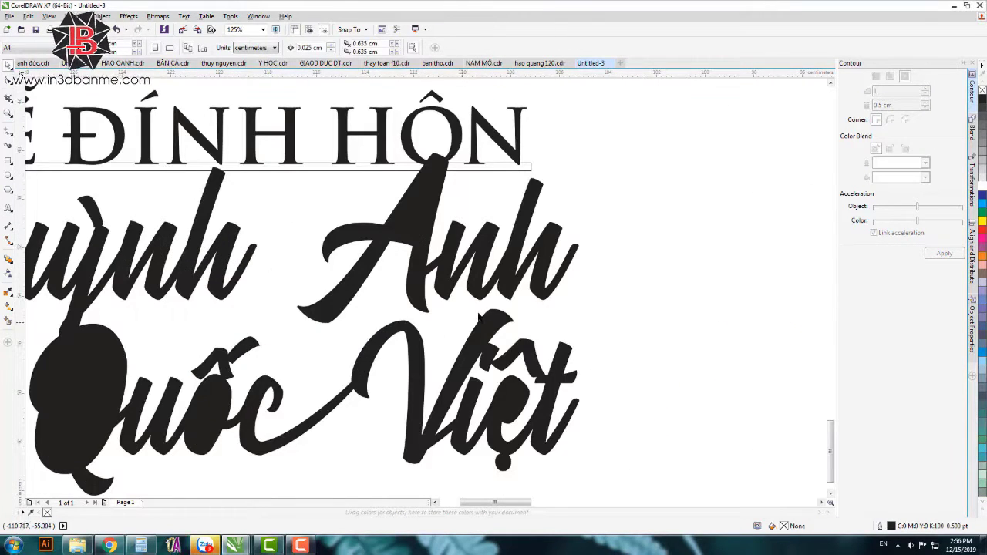
pyautogui.scroll(-2, 480, 316)
pyautogui.scroll(2, 494, 305)
pyautogui.click(505, 297)
pyautogui.press('F10')
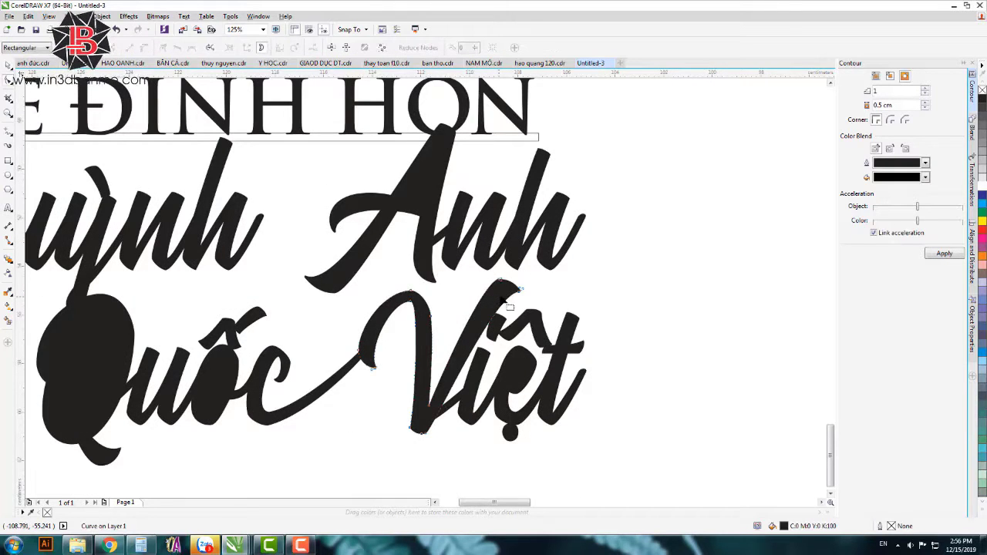
pyautogui.scroll(2, 507, 289)
pyautogui.moveTo(500, 288)
pyautogui.mouseDown()
pyautogui.moveTo(520, 274)
pyautogui.moveTo(516, 257)
pyautogui.mouseUp()
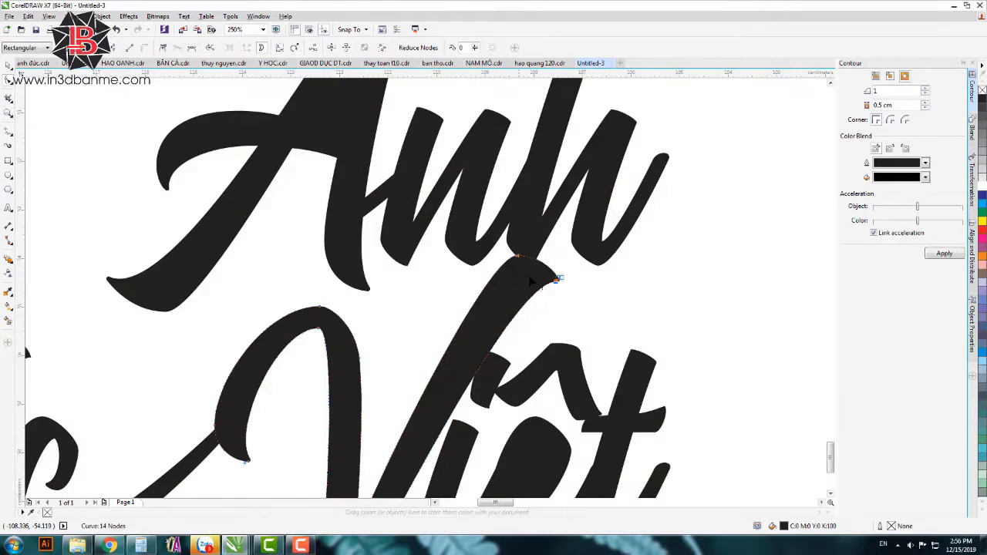
# Raise the arch of the V's first stroke to touch the foot of the upper name's A
pyautogui.scroll(-2, 461, 289)
pyautogui.scroll(2, 384, 305)
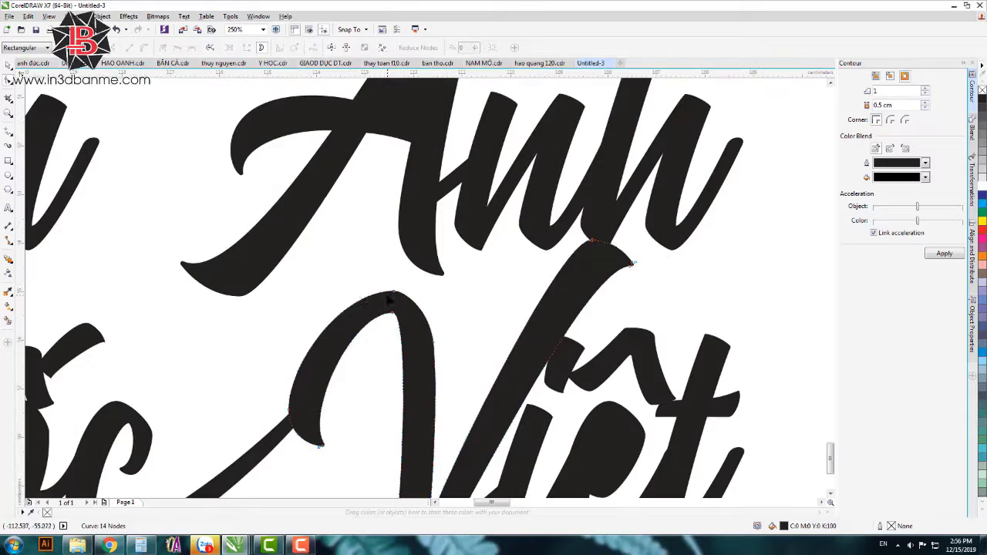
pyautogui.moveTo(391, 293); pyautogui.dragTo(400, 254)
pyautogui.scroll(-2, 351, 260)
pyautogui.scroll(-2, 475, 276)
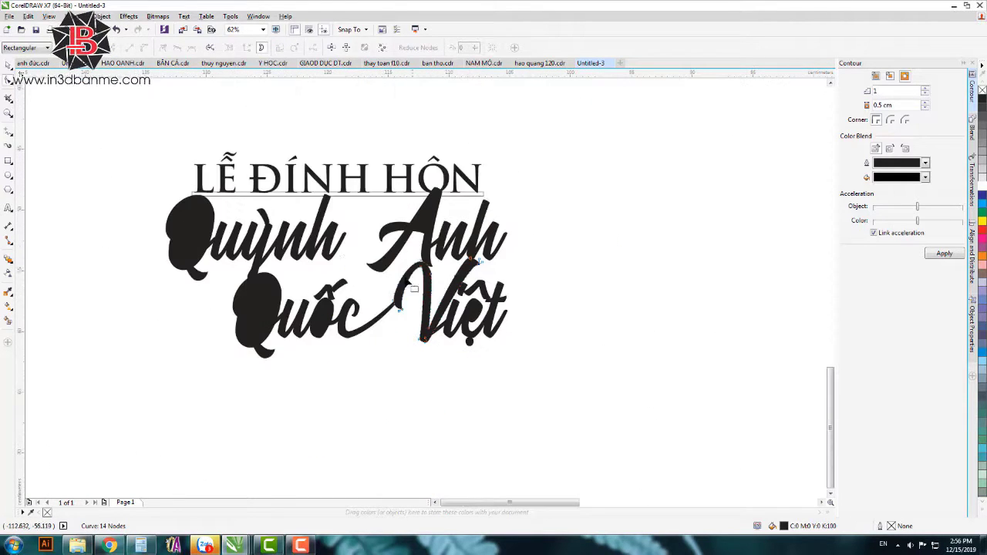
pyautogui.scroll(2, 346, 258)
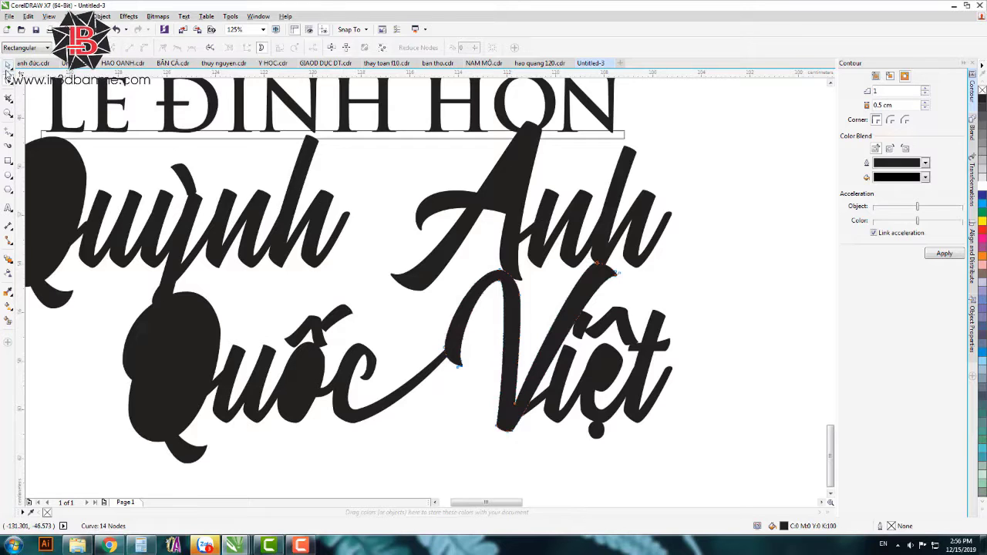
# Move the second words of both names together closer to the first words
pyautogui.click(7, 68)
pyautogui.click(386, 209)
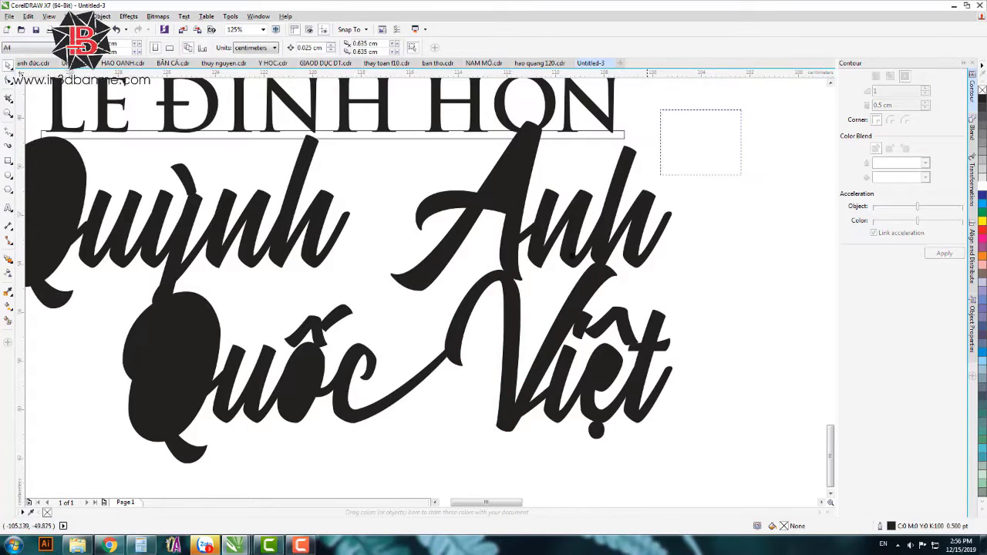
pyautogui.moveTo(661, 175); pyautogui.dragTo(371, 468)
pyautogui.moveTo(413, 287); pyautogui.dragTo(381, 274)
pyautogui.click(496, 245)
# Pull the end of the c's tail back inside the V's hook
pyautogui.doubleClick(453, 355)
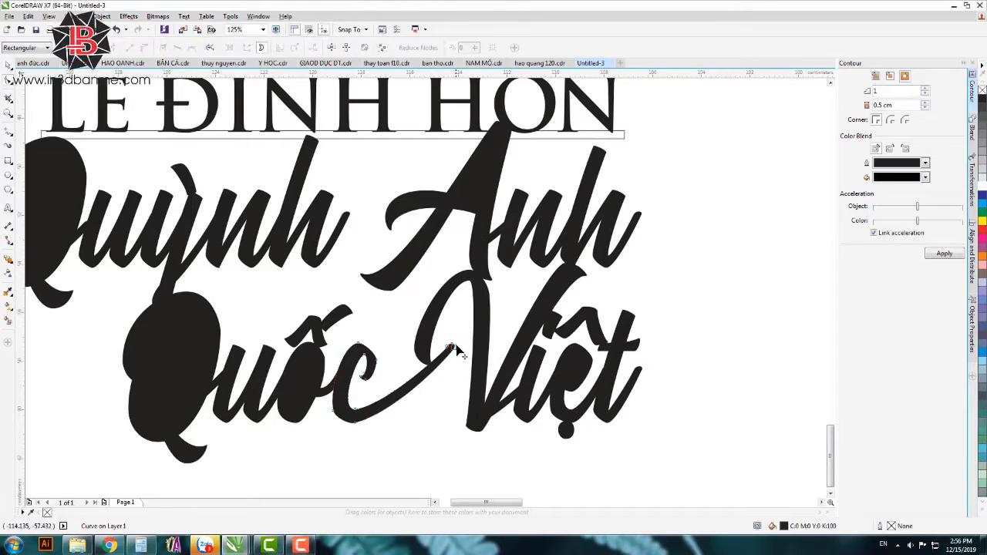
pyautogui.moveTo(430, 364); pyautogui.dragTo(425, 364)
pyautogui.moveTo(451, 347); pyautogui.dragTo(420, 345)
pyautogui.click(426, 406)
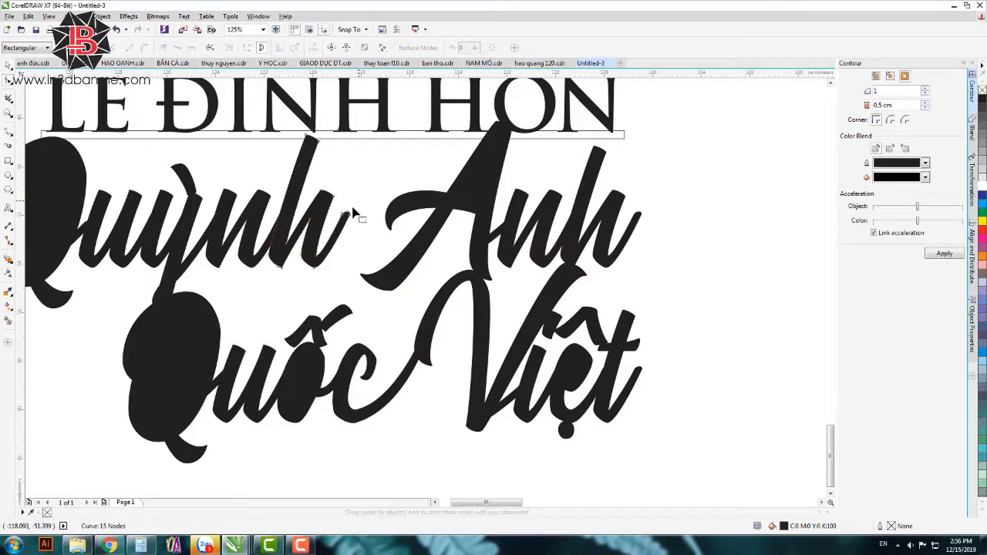
# Extend the tail of the upper name's first h to the A's crossbar and bend it into a smooth curve
pyautogui.moveTo(349, 218); pyautogui.dragTo(390, 208)
pyautogui.scroll(2, 334, 247)
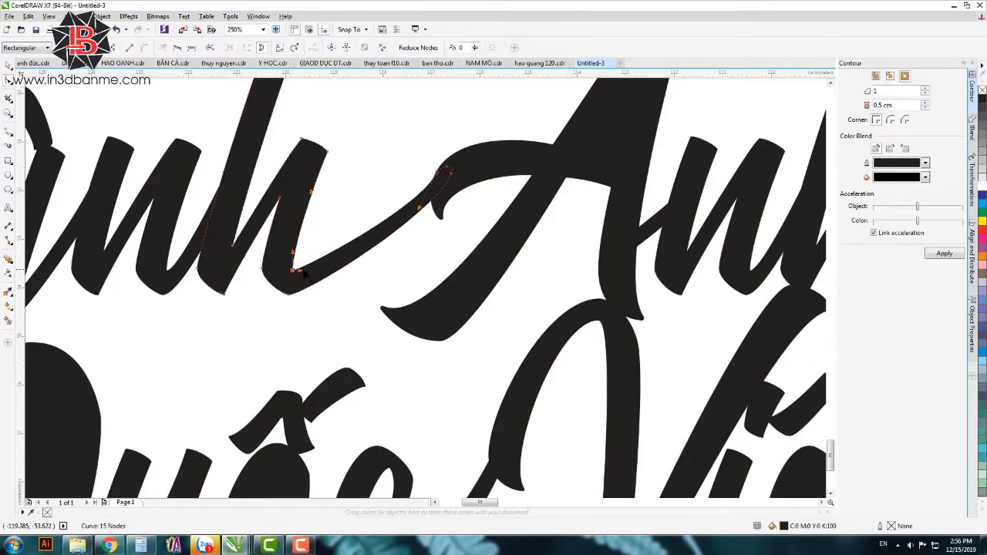
pyautogui.moveTo(303, 276)
pyautogui.mouseDown()
pyautogui.moveTo(332, 274)
pyautogui.moveTo(347, 287)
pyautogui.mouseUp()
pyautogui.scroll(-2, 324, 236)
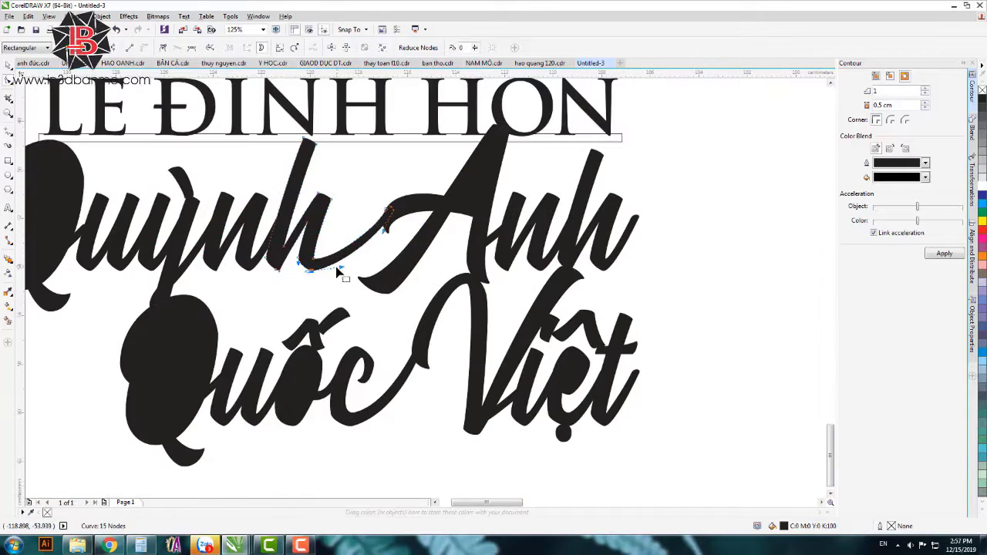
pyautogui.click(9, 67)
pyautogui.click(661, 171)
pyautogui.scroll(-1, 552, 154)
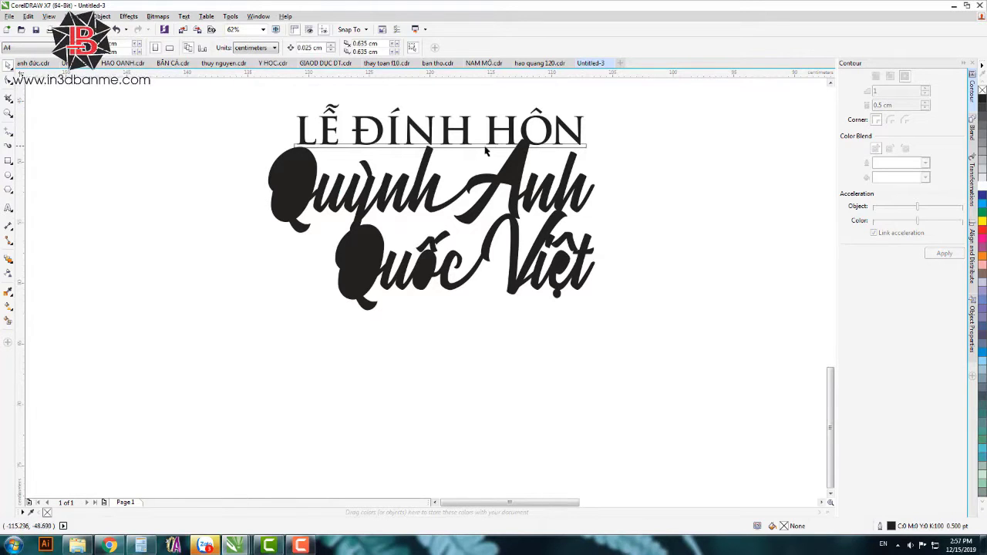
# Scale the heading, its underline bar and both names down together to about 77.6%
pyautogui.scroll(-1, 486, 151)
pyautogui.moveTo(587, 118); pyautogui.dragTo(269, 289)
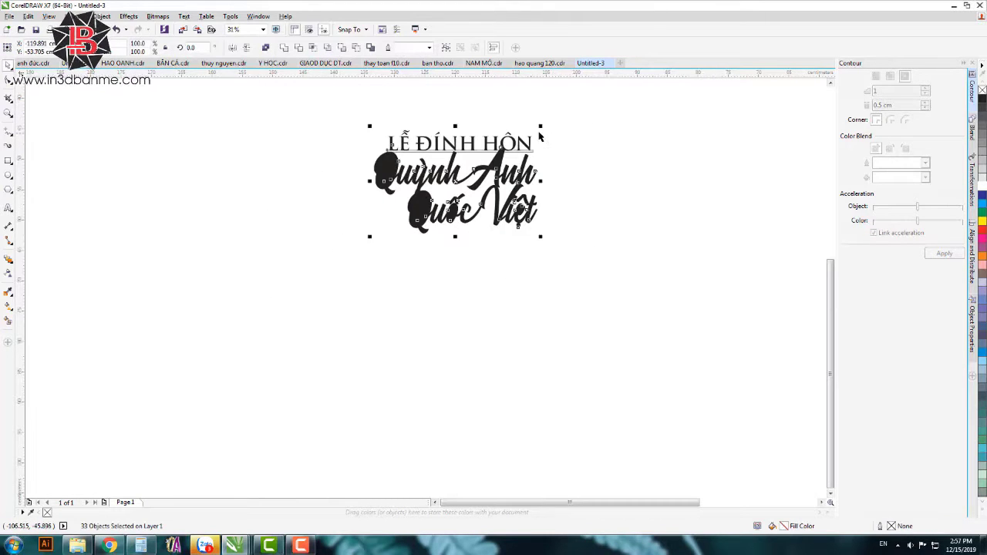
pyautogui.moveTo(540, 129); pyautogui.dragTo(502, 141)
pyautogui.click(524, 198)
# Draw a thin horizontal bar across the feet of the lower name's letters, ending it near the final t
pyautogui.scroll(2, 460, 212)
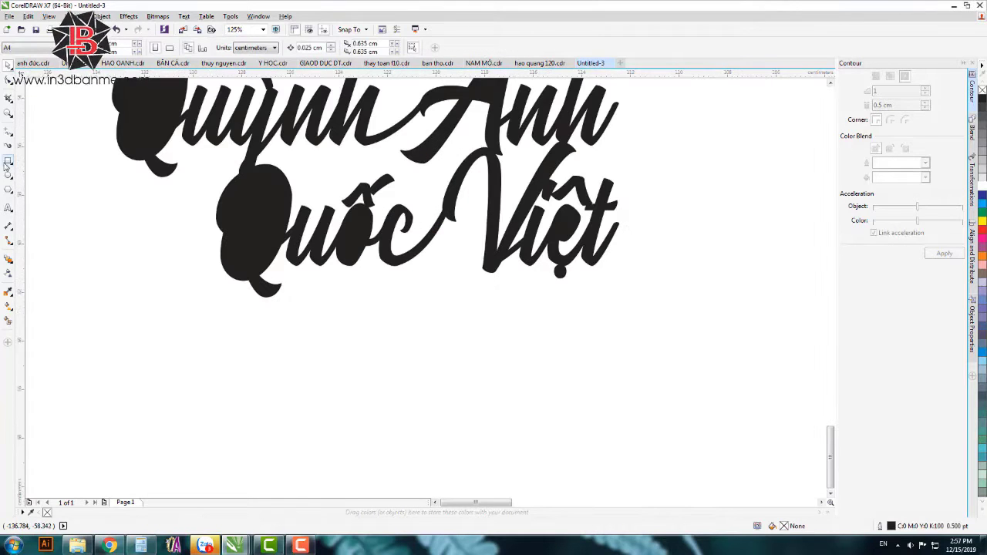
pyautogui.click(7, 163)
pyautogui.moveTo(227, 268); pyautogui.dragTo(594, 278)
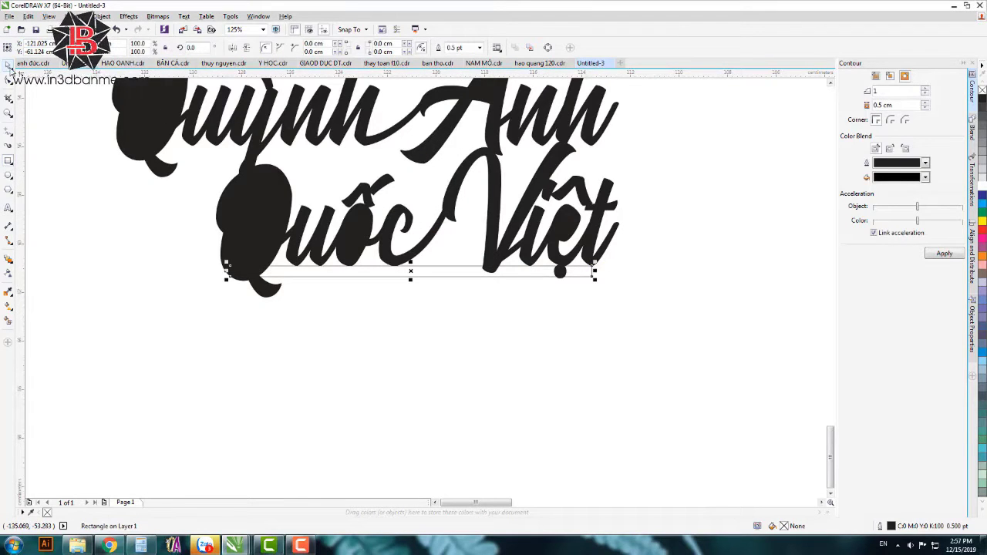
pyautogui.moveTo(334, 274); pyautogui.dragTo(365, 271)
pyautogui.scroll(1, 564, 267)
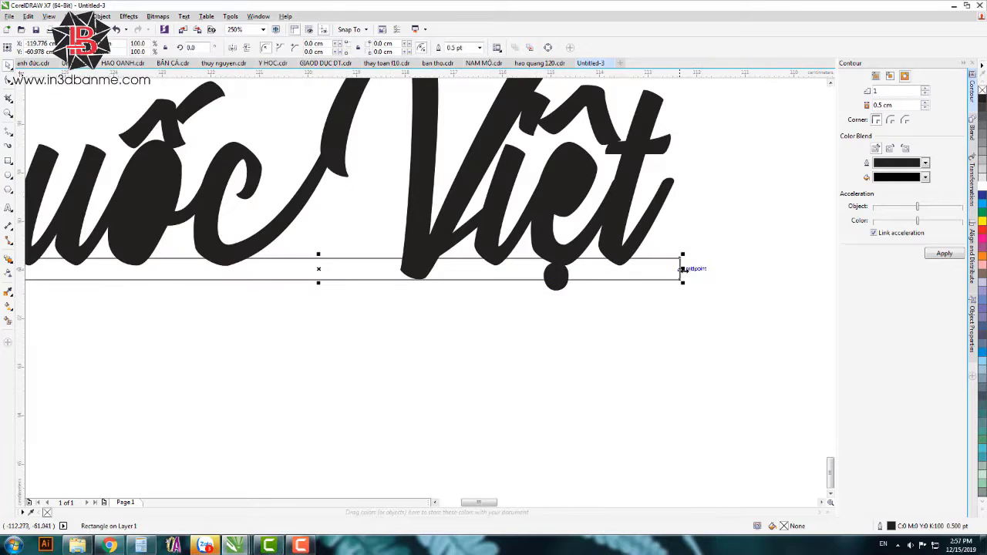
pyautogui.moveTo(684, 270); pyautogui.dragTo(658, 269)
pyautogui.moveTo(304, 284)
pyautogui.mouseDown()
pyautogui.moveTo(309, 269)
pyautogui.moveTo(322, 277)
pyautogui.mouseUp()
# Lower the dot beneath the lower name's e so it hangs from the underside of the new bar
pyautogui.scroll(-1, 335, 265)
pyautogui.scroll(3, 445, 271)
pyautogui.moveTo(433, 305); pyautogui.dragTo(423, 351)
pyautogui.hotkey('ctrl', 'z')
pyautogui.scroll(-2, 510, 316)
pyautogui.click(317, 305)
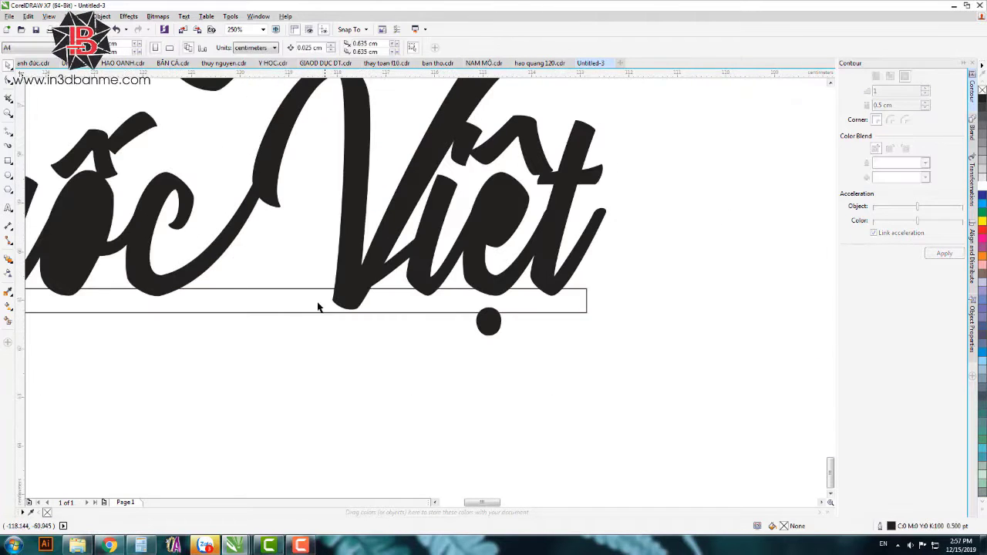
# Copy the lower bar just below itself and shorten the copy to about 30% of its width
pyautogui.moveTo(245, 301); pyautogui.dragTo(247, 351)
pyautogui.rightClick(247, 351)
pyautogui.scroll(-1, 510, 316)
pyautogui.moveTo(553, 334); pyautogui.dragTo(428, 335)
pyautogui.scroll(-1, 359, 317)
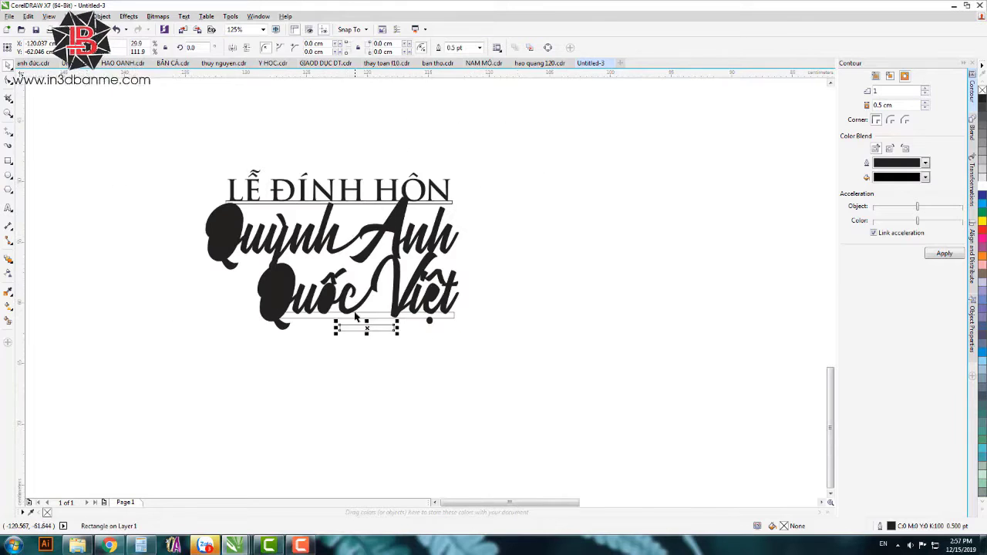
# Stretch the short bar downward into a tall vertical stem and halve its width
pyautogui.moveTo(366, 329); pyautogui.dragTo(325, 466)
pyautogui.scroll(2, 341, 332)
pyautogui.scroll(-1, 326, 319)
pyautogui.scroll(-2, 324, 465)
pyautogui.scroll(1, 331, 328)
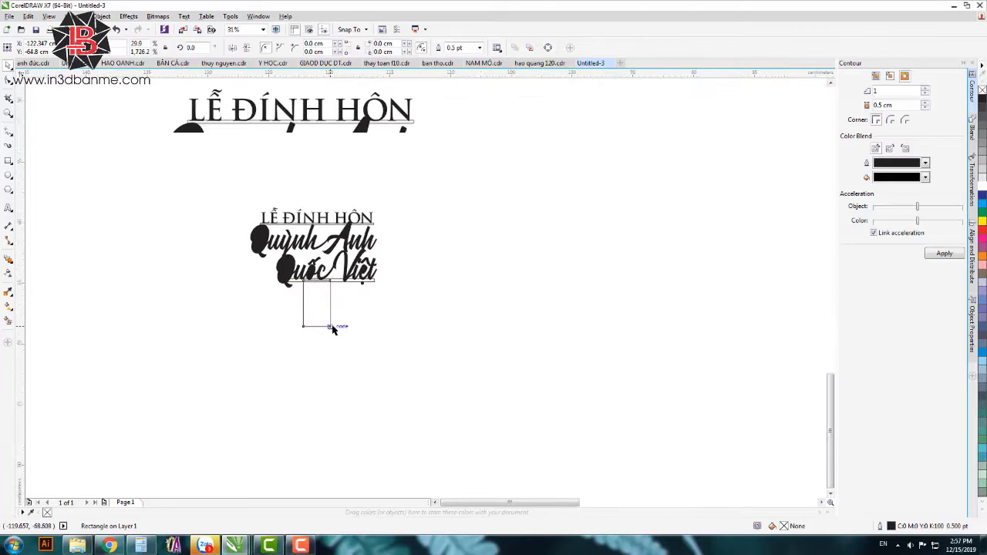
pyautogui.moveTo(327, 281); pyautogui.dragTo(301, 281)
# Center the stem horizontally with the heading and lengthen it farther downward
pyautogui.keyDown('shift'); pyautogui.click(316, 110); pyautogui.keyUp('shift')
pyautogui.press('c')
pyautogui.click(348, 241)
pyautogui.click(314, 291)
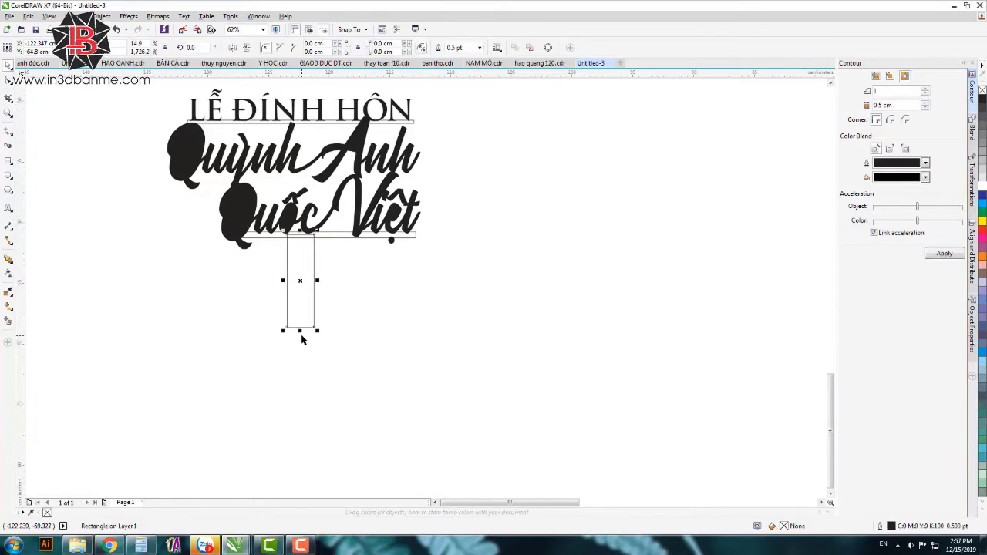
pyautogui.moveTo(300, 331); pyautogui.dragTo(308, 431)
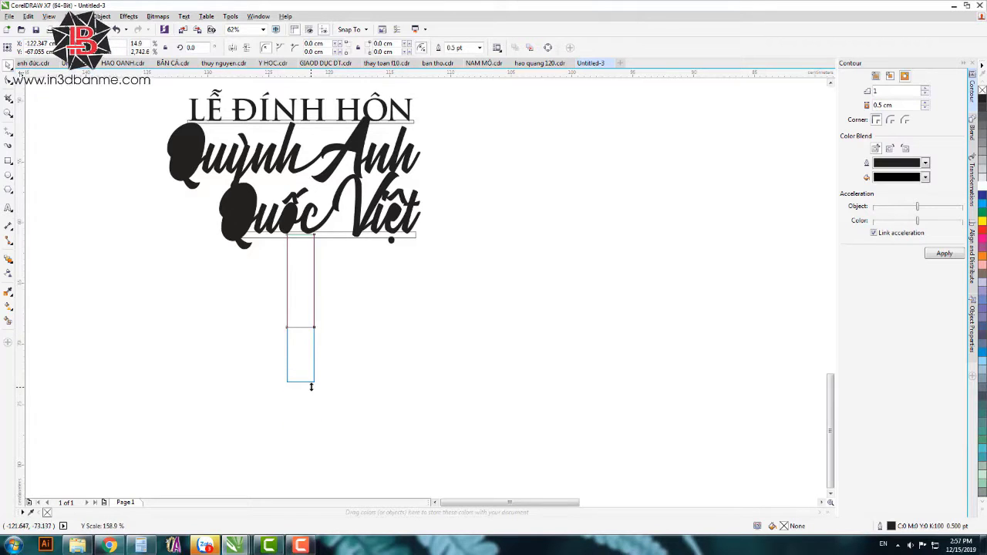
pyautogui.moveTo(311, 387); pyautogui.dragTo(312, 386)
pyautogui.click(329, 315)
# Remove the fill from all objects and give them a 90% black hairline outline
pyautogui.hotkey('ctrl', 'a')
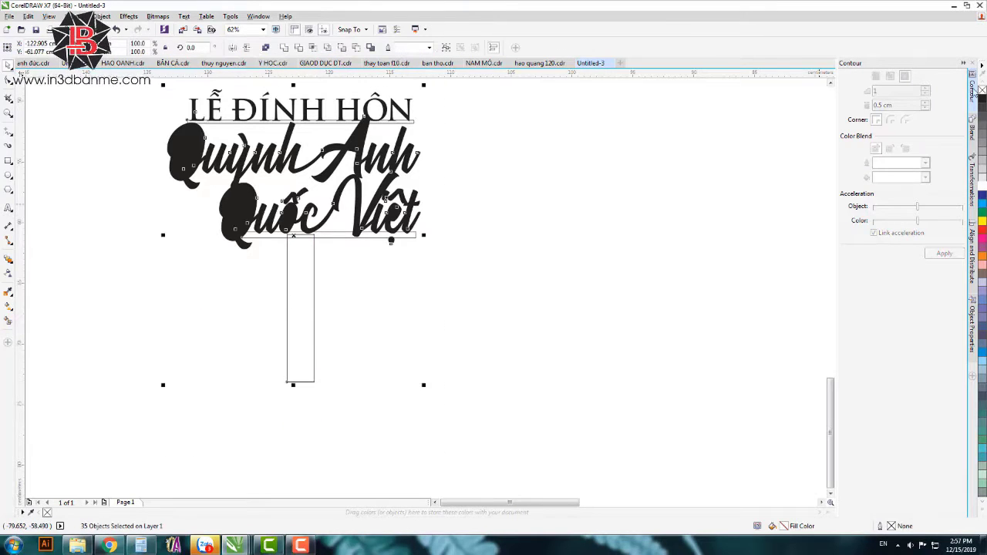
pyautogui.click(981, 90)
pyautogui.rightClick(982, 106)
pyautogui.press('Escape')
# Weld the heading's letters to the bar beneath them
pyautogui.scroll(1, 188, 94)
pyautogui.click(233, 131)
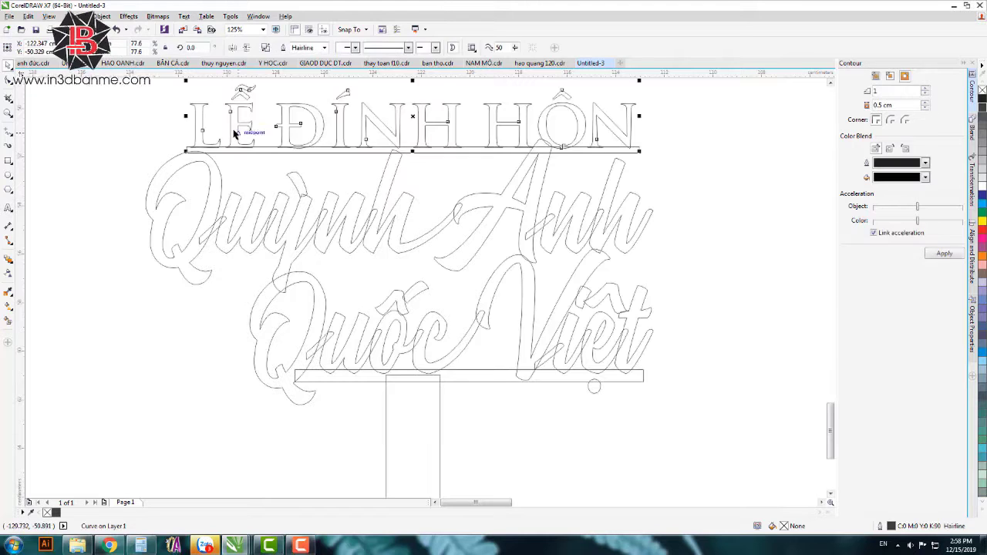
pyautogui.click(270, 153)
pyautogui.keyDown('shift'); pyautogui.click(238, 126); pyautogui.keyUp('shift')
pyautogui.click(285, 47)
pyautogui.click(231, 180)
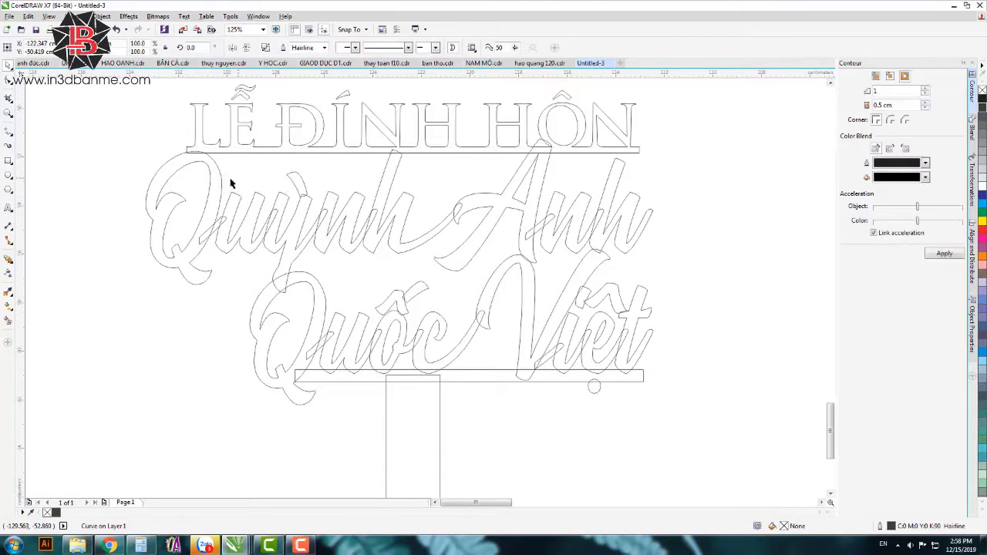
# Weld the upper name's overlapping letters and accent together with the adjoining capitals and accents of the lower name
pyautogui.click(218, 224)
pyautogui.click(227, 232)
pyautogui.scroll(1, 222, 224)
pyautogui.click(202, 218)
pyautogui.keyDown('shift'); pyautogui.click(214, 220); pyautogui.keyUp('shift')
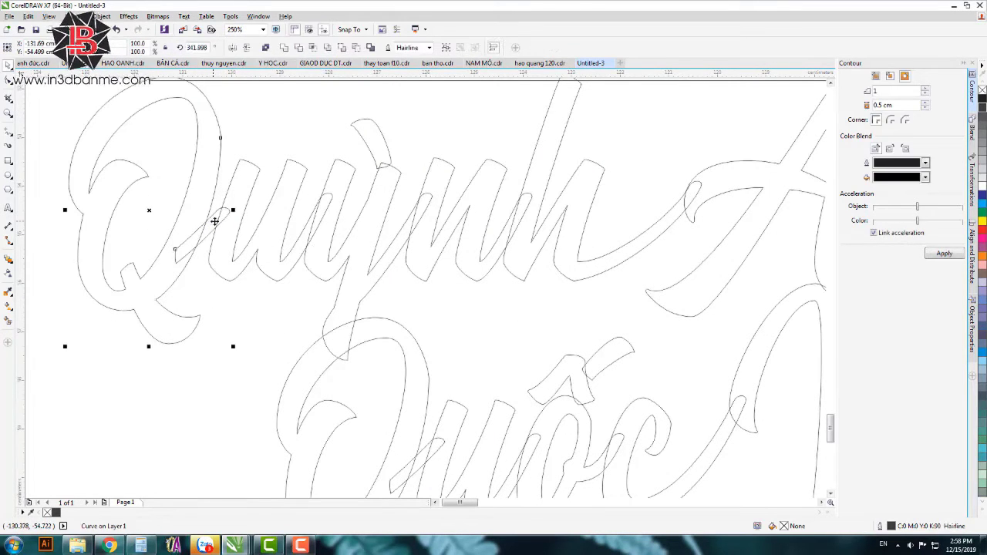
pyautogui.keyDown('shift'); pyautogui.click(244, 208); pyautogui.keyUp('shift')
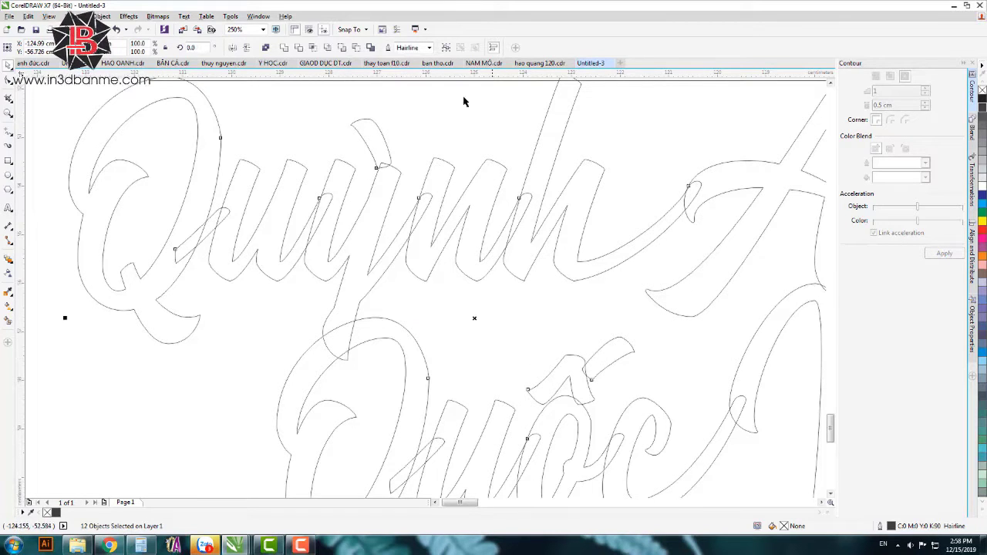
pyautogui.click(283, 48)
# Weld the letters after the upper name's A into the joined lettering
pyautogui.scroll(-2, 242, 170)
pyautogui.keyDown('shift'); pyautogui.click(580, 193); pyautogui.keyUp('shift')
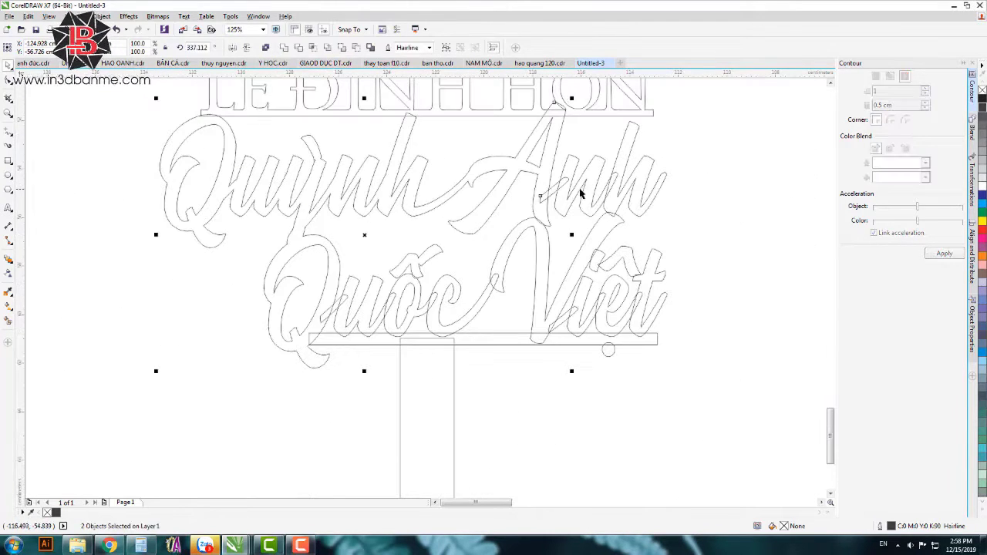
pyautogui.click(284, 49)
pyautogui.click(699, 312)
# Weld the lower name's last three letters, their circumflex and the i's dot into the V's lettering
pyautogui.click(641, 297)
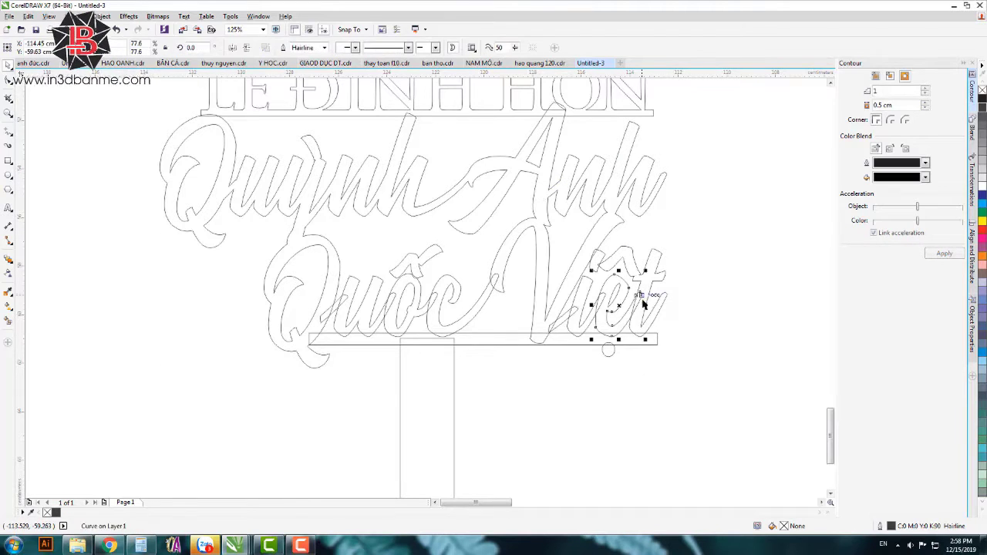
pyautogui.keyDown('shift'); pyautogui.click(635, 267); pyautogui.keyUp('shift')
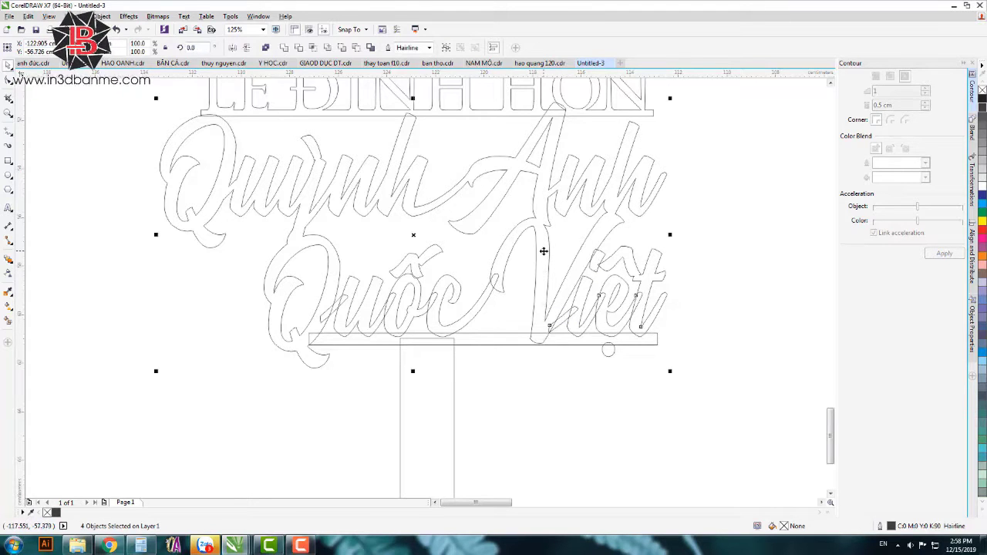
pyautogui.click(285, 48)
pyautogui.click(740, 285)
pyautogui.scroll(2, 629, 278)
pyautogui.click(512, 205)
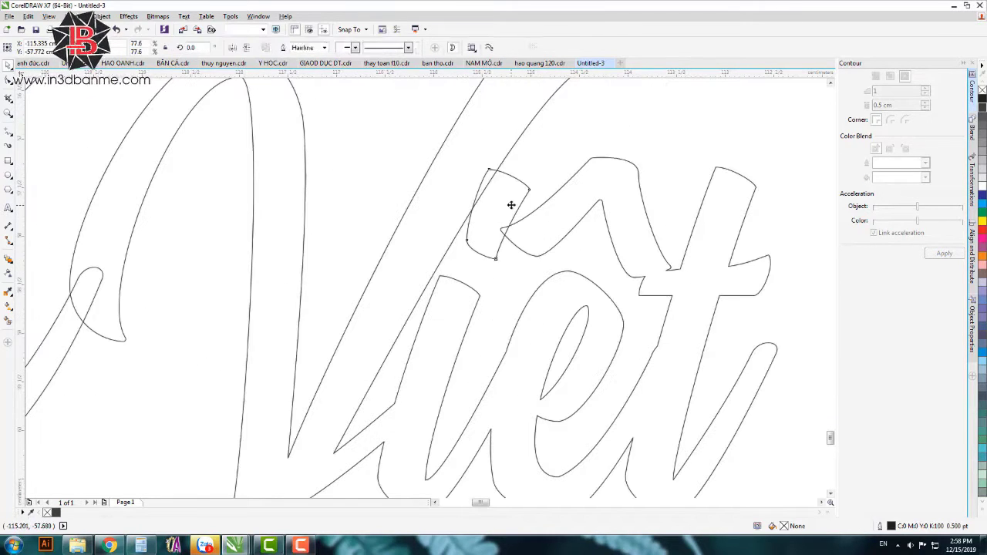
pyautogui.keyDown('shift'); pyautogui.click(464, 158); pyautogui.keyUp('shift')
pyautogui.click(689, 214)
# Weld the lower name's u to its Q within the joined lettering
pyautogui.scroll(-4, 667, 264)
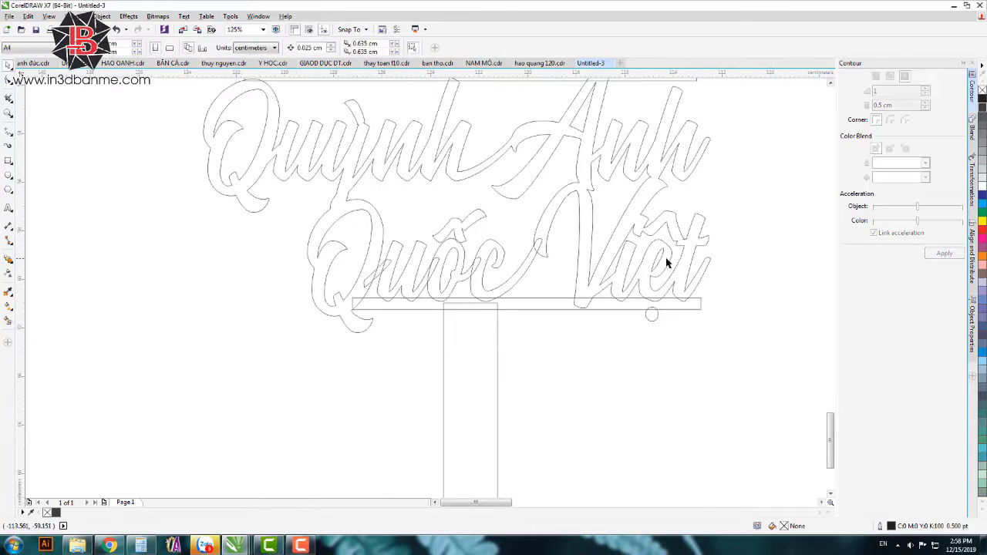
pyautogui.click(380, 254)
pyautogui.scroll(2, 401, 211)
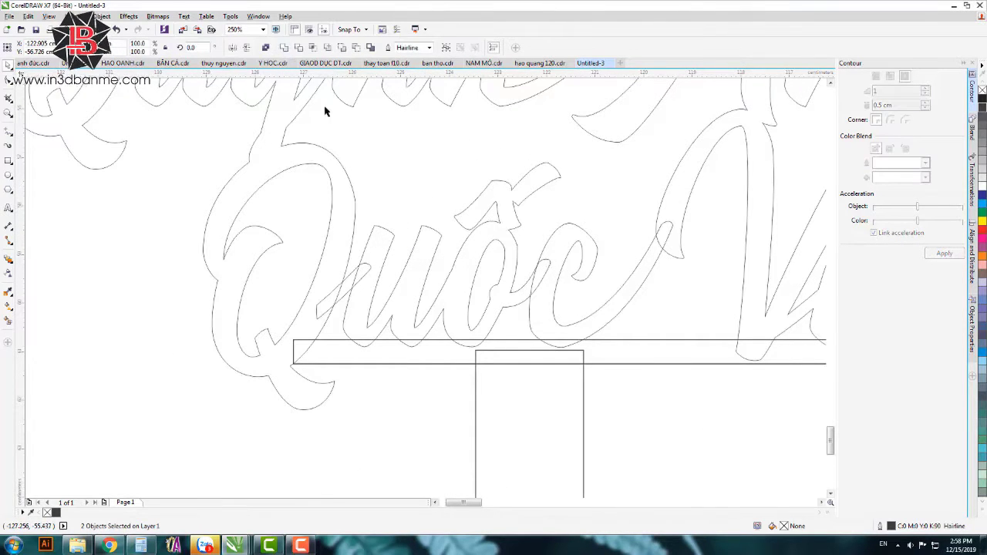
pyautogui.click(359, 268)
pyautogui.click(352, 276)
pyautogui.keyDown('shift'); pyautogui.click(349, 239); pyautogui.keyUp('shift')
pyautogui.click(285, 48)
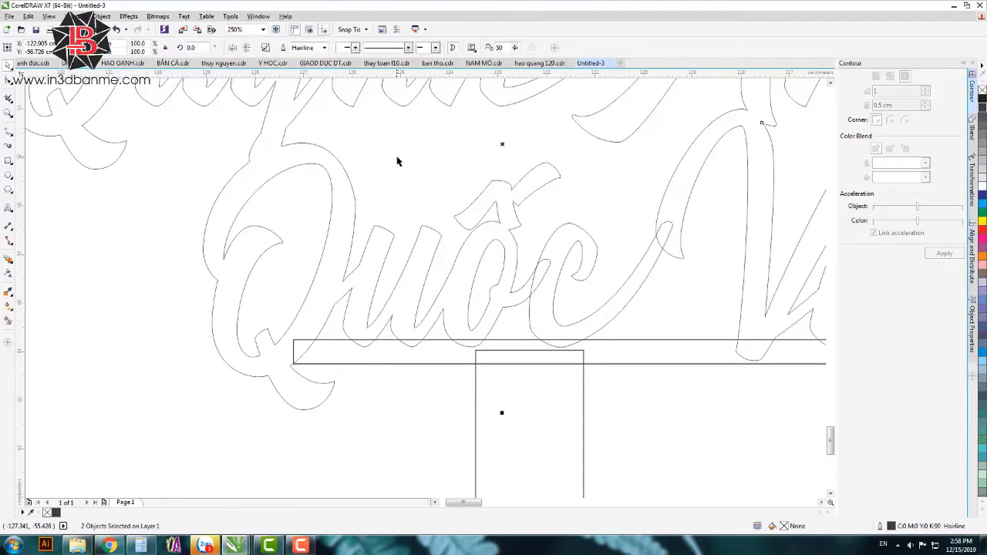
pyautogui.click(398, 164)
# Weld the lower name's c to the neighbouring o and the V's hook
pyautogui.click(516, 261)
pyautogui.keyDown('shift'); pyautogui.click(560, 231); pyautogui.keyUp('shift')
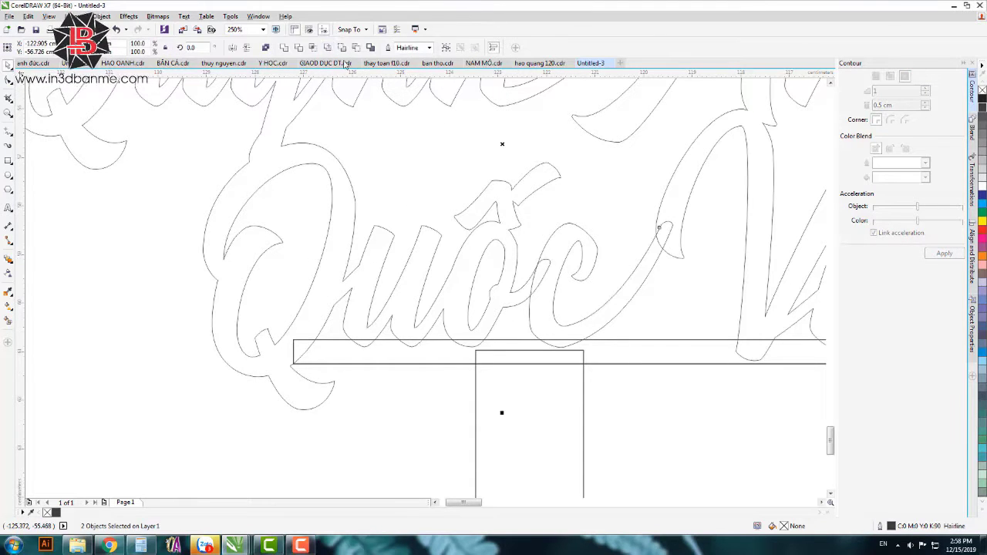
pyautogui.click(285, 49)
pyautogui.click(445, 178)
# Weld the lower bar to the lettering, and weld the vertical stem to that shape
pyautogui.click(345, 356)
pyautogui.keyDown('shift'); pyautogui.click(361, 321); pyautogui.keyUp('shift')
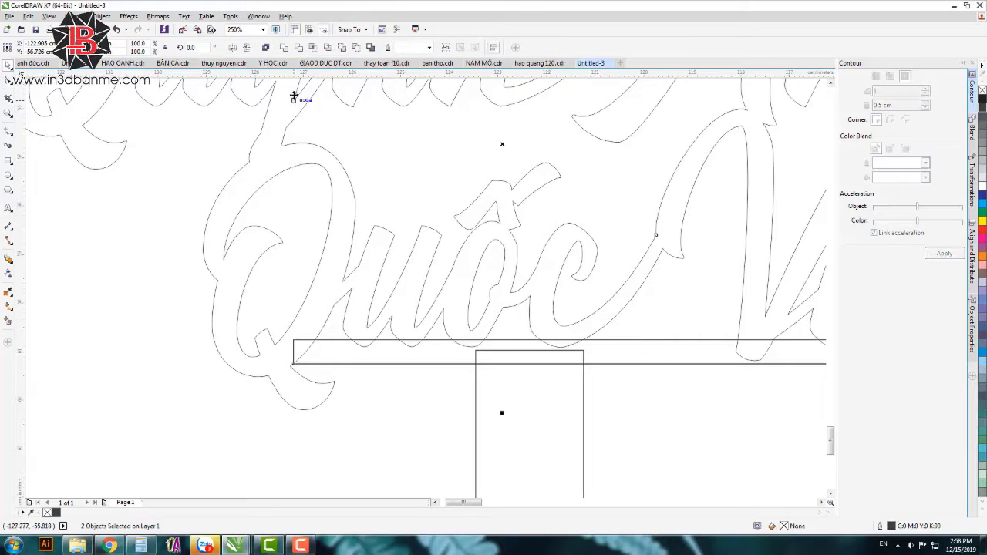
pyautogui.click(285, 48)
pyautogui.click(394, 159)
pyautogui.click(540, 351)
pyautogui.keyDown('shift'); pyautogui.click(534, 339); pyautogui.keyUp('shift')
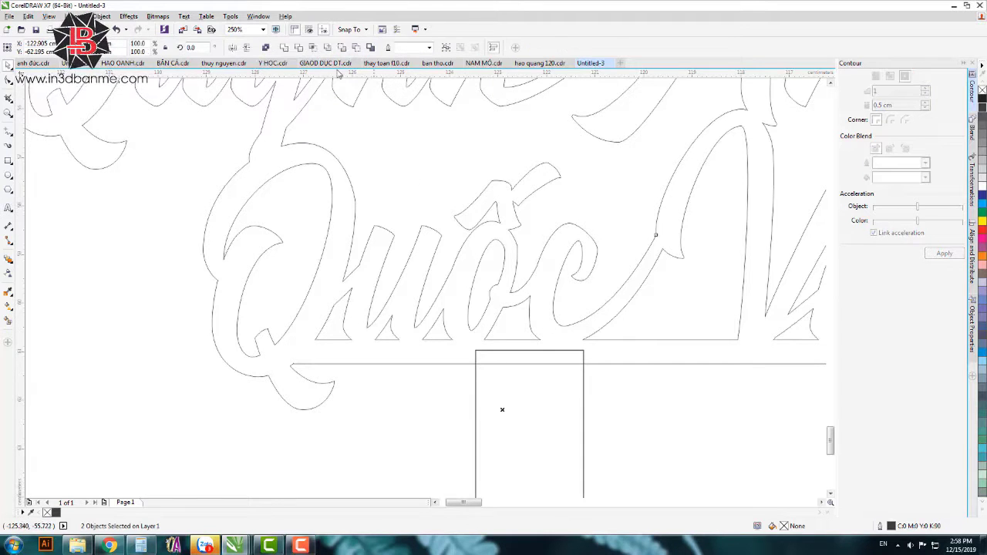
pyautogui.click(269, 50)
pyautogui.click(381, 151)
# Weld the dot below the lower name's e to the bar
pyautogui.scroll(-2, 326, 268)
pyautogui.scroll(1, 492, 297)
pyautogui.click(448, 292)
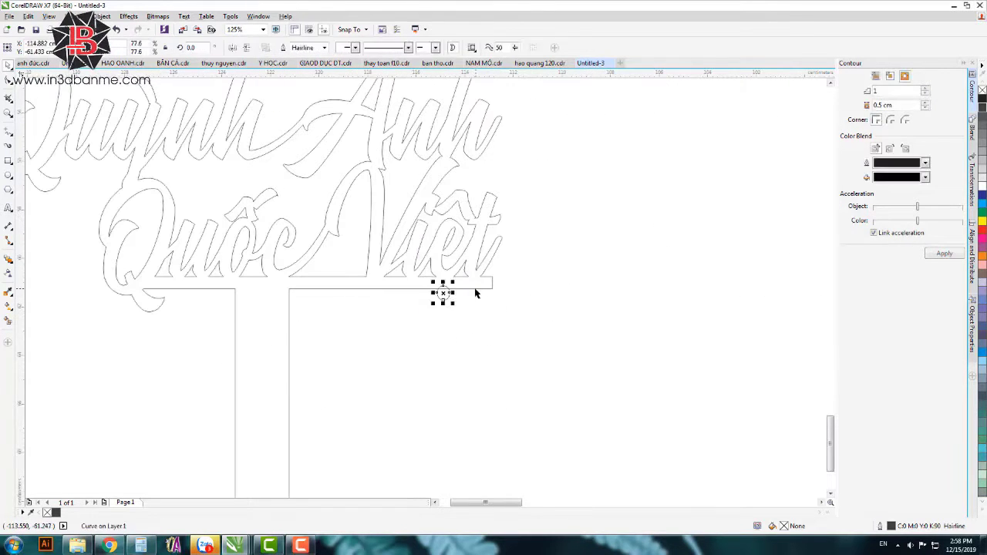
pyautogui.keyDown('shift'); pyautogui.click(474, 289); pyautogui.keyUp('shift')
pyautogui.click(284, 49)
pyautogui.click(522, 192)
# Weld the heading with its bar to the names and stem
pyautogui.scroll(-1, 352, 264)
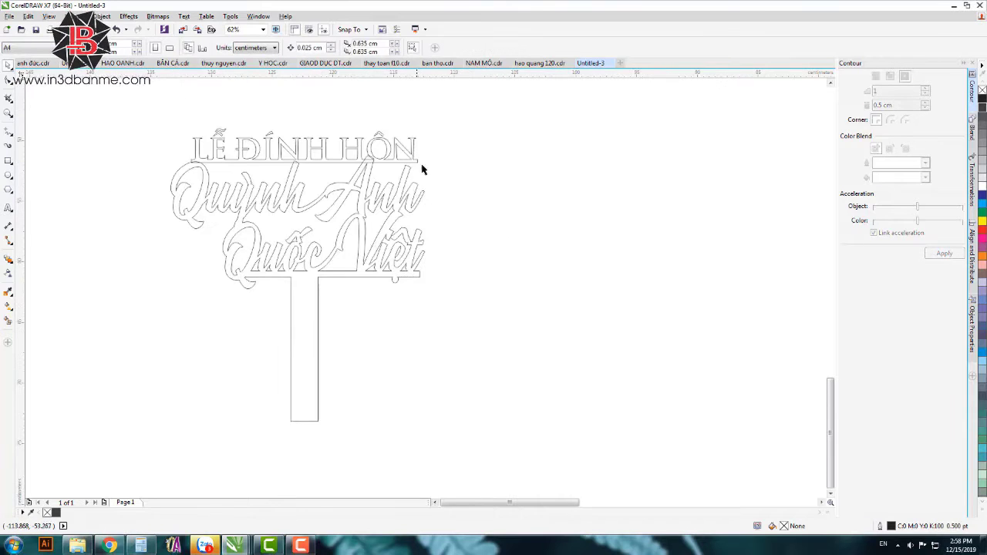
pyautogui.click(364, 169)
pyautogui.keyDown('shift'); pyautogui.click(413, 147); pyautogui.keyUp('shift')
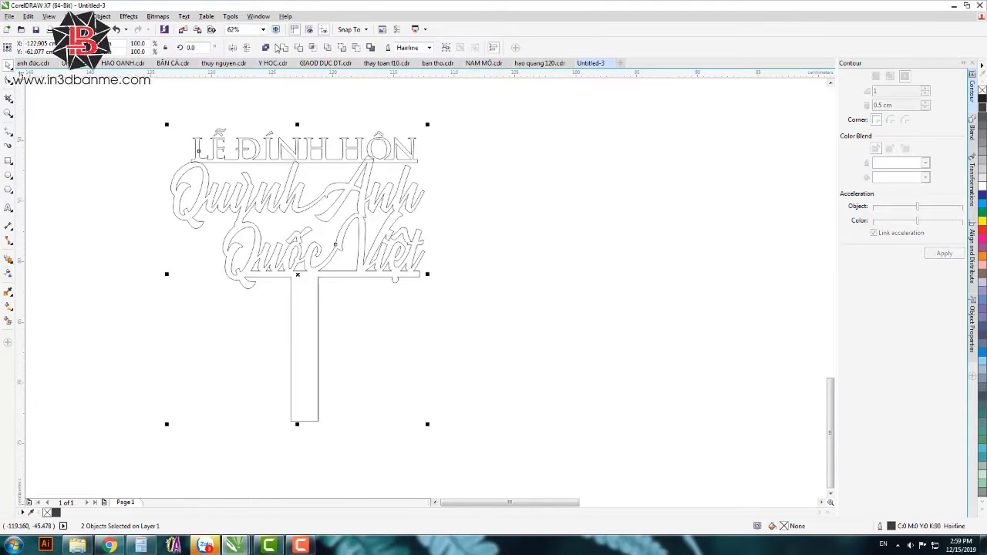
pyautogui.click(283, 48)
pyautogui.press('Escape')
# Reshape the tip of the A protruding between the heading's H and Ô so its curve follows the bar and the O
pyautogui.scroll(7, 375, 154)
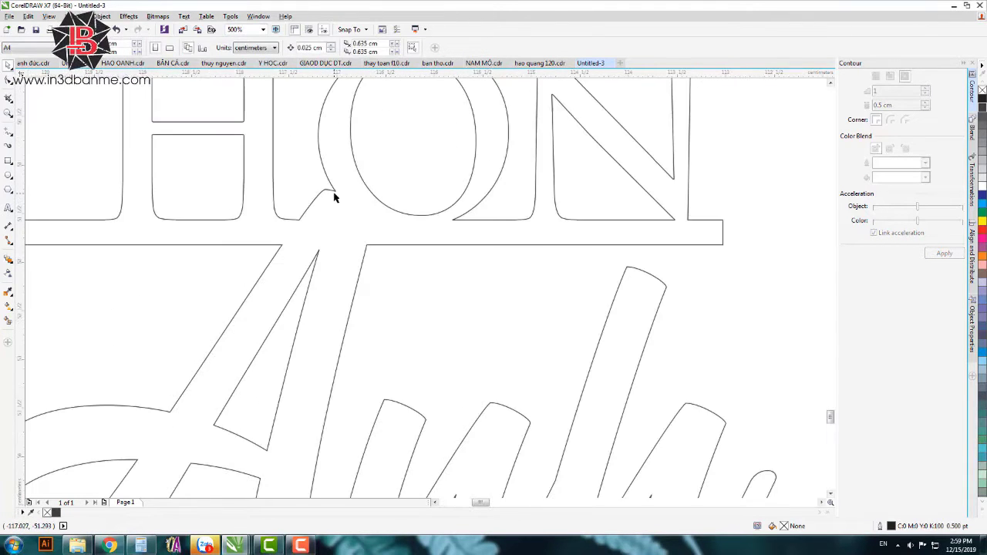
pyautogui.click(333, 192)
pyautogui.press('F10')
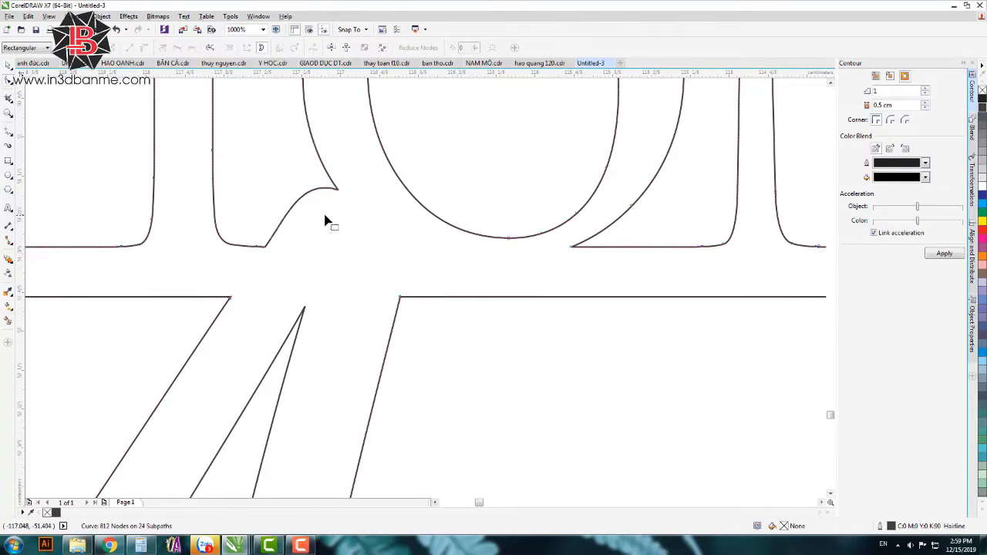
pyautogui.click(264, 247)
pyautogui.moveTo(286, 215); pyautogui.dragTo(420, 253)
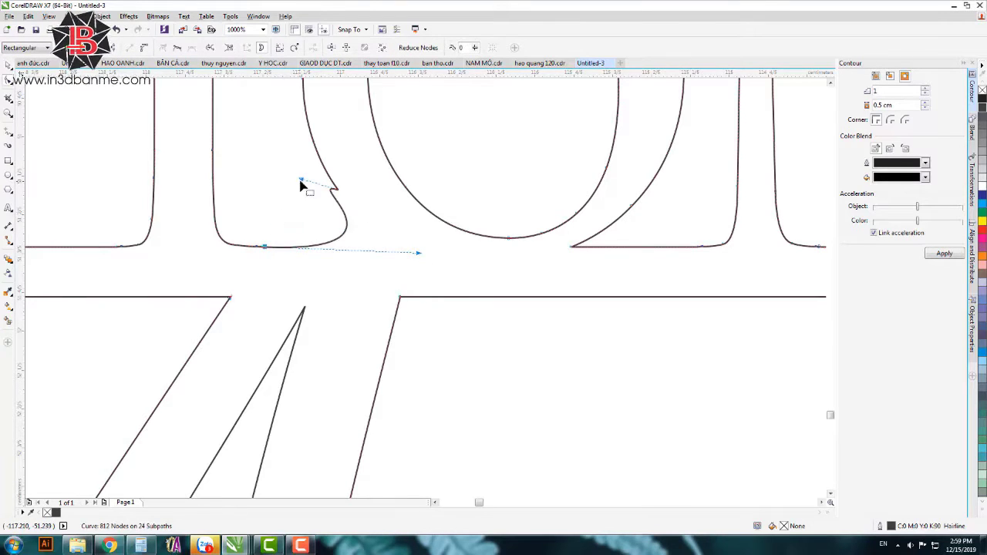
pyautogui.moveTo(302, 179); pyautogui.dragTo(387, 244)
pyautogui.scroll(-3, 455, 268)
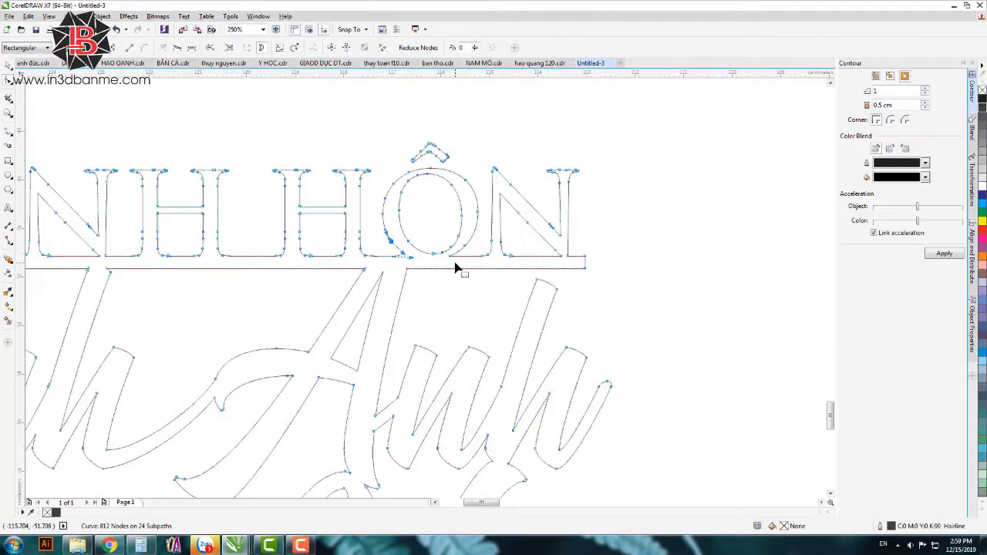
pyautogui.click(8, 66)
pyautogui.click(436, 176)
pyautogui.scroll(-1, 436, 176)
pyautogui.press('F4')
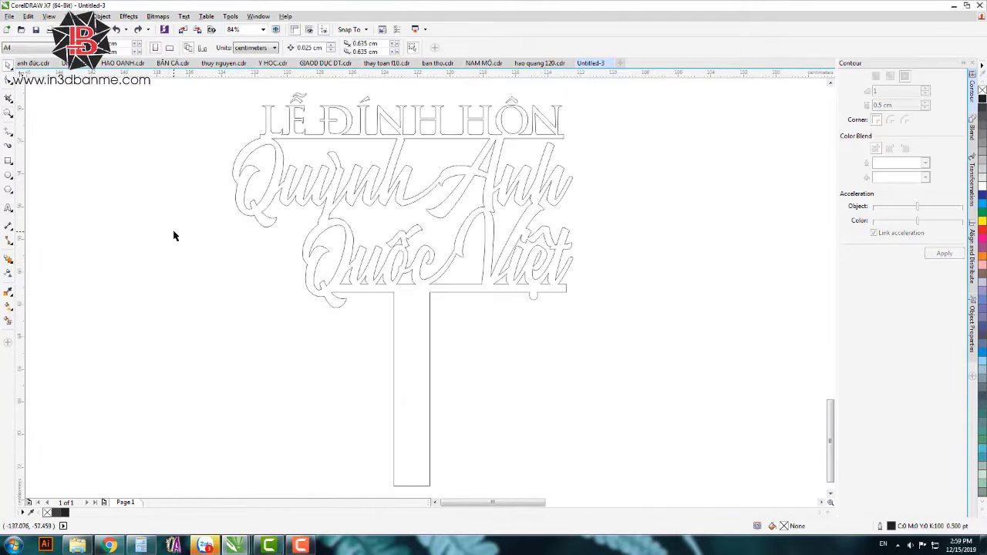
# Break the connected outline apart so the heading's accents become separate curves
pyautogui.scroll(-2, 477, 248)
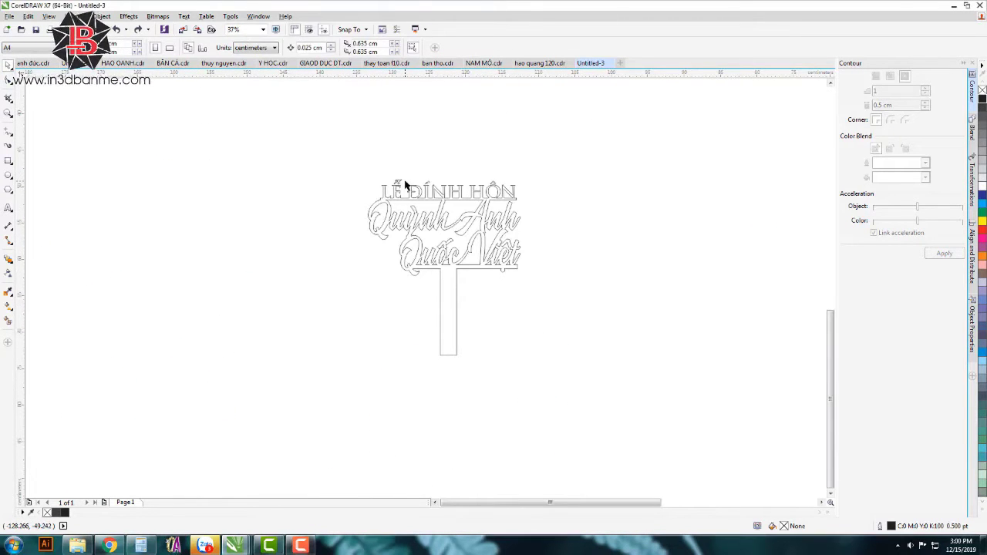
pyautogui.scroll(7, 399, 185)
pyautogui.click(376, 237)
pyautogui.hotkey('ctrl', 'z')
pyautogui.moveTo(376, 238); pyautogui.dragTo(405, 273)
pyautogui.click(266, 47)
pyautogui.click(234, 152)
# Lower the accents above the heading's E and I onto the tops of their letters
pyautogui.moveTo(417, 157); pyautogui.dragTo(364, 208)
pyautogui.scroll(-2, 363, 209)
pyautogui.scroll(1, 493, 208)
pyautogui.moveTo(489, 177); pyautogui.dragTo(489, 204)
# Lower the circumflex of the heading's Ô onto the top of the O
pyautogui.scroll(-4, 623, 220)
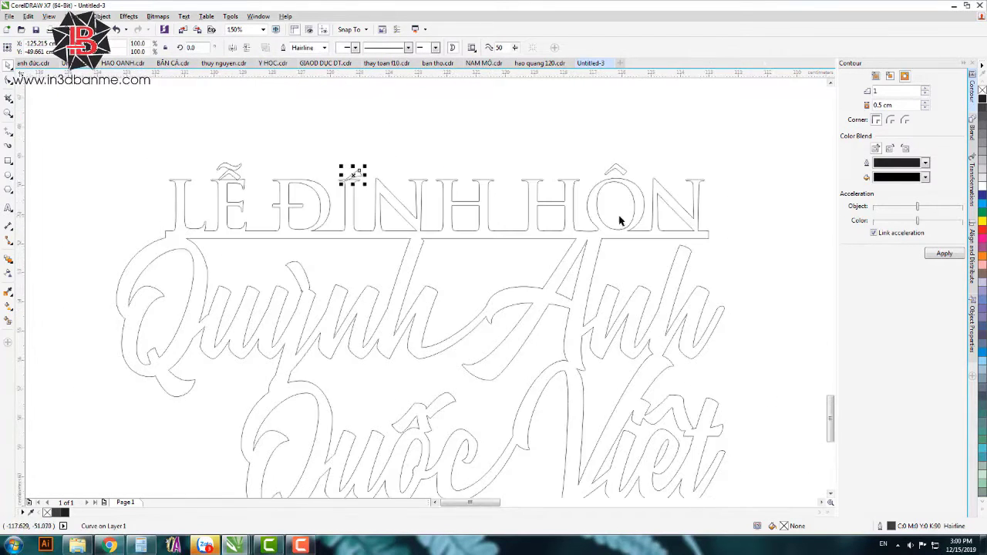
pyautogui.scroll(6, 623, 160)
pyautogui.moveTo(621, 159)
pyautogui.mouseDown()
pyautogui.moveTo(609, 148)
pyautogui.moveTo(609, 158)
pyautogui.mouseUp()
pyautogui.scroll(-5, 610, 162)
pyautogui.scroll(2, 634, 158)
# Select the heading's four accents together and examine their contact with the letters
pyautogui.moveTo(717, 150); pyautogui.dragTo(275, 196)
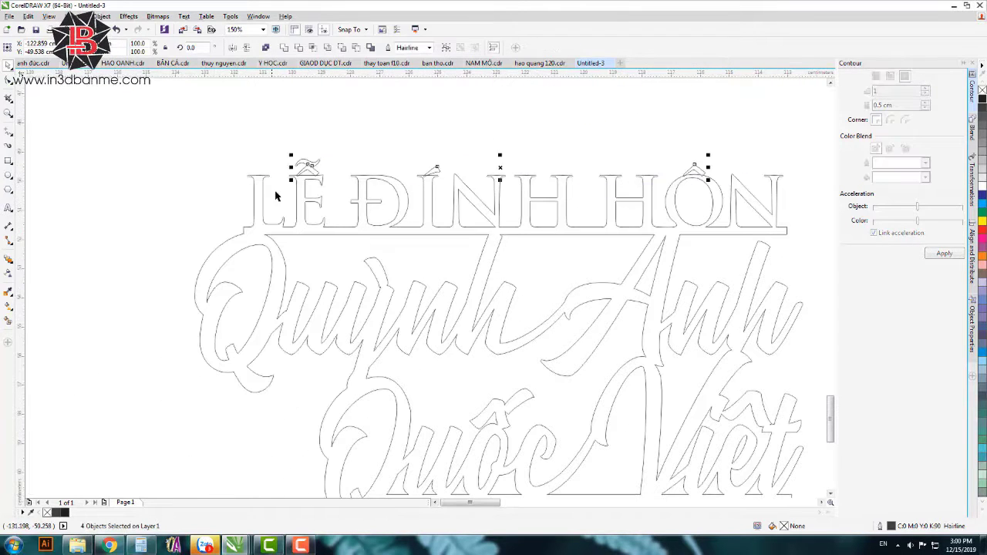
pyautogui.click(385, 150)
pyautogui.scroll(2, 324, 181)
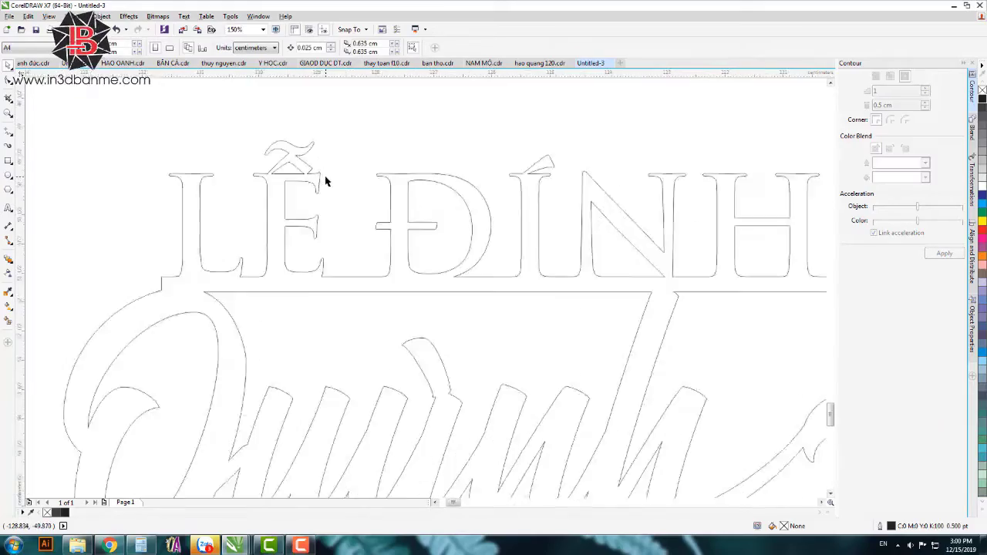
pyautogui.scroll(-3, 468, 142)
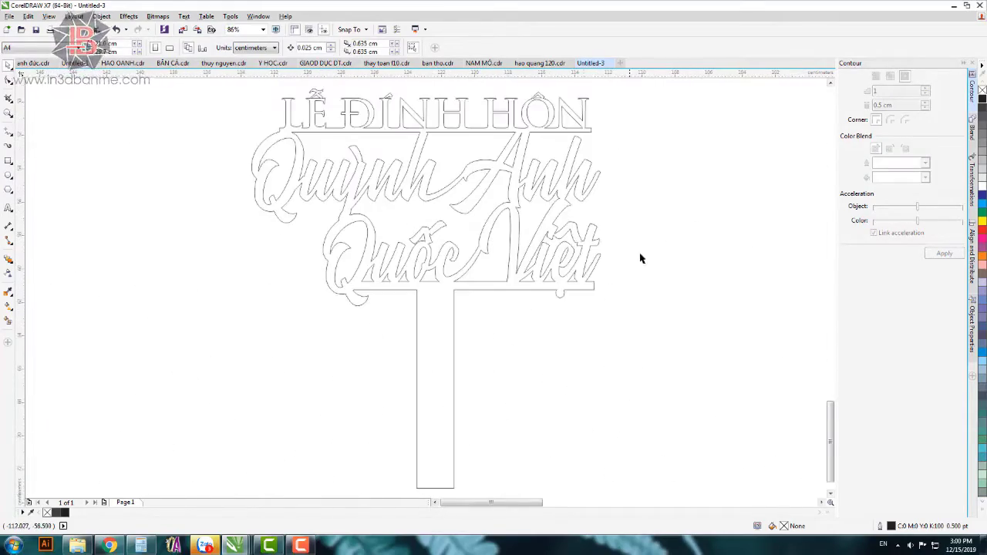